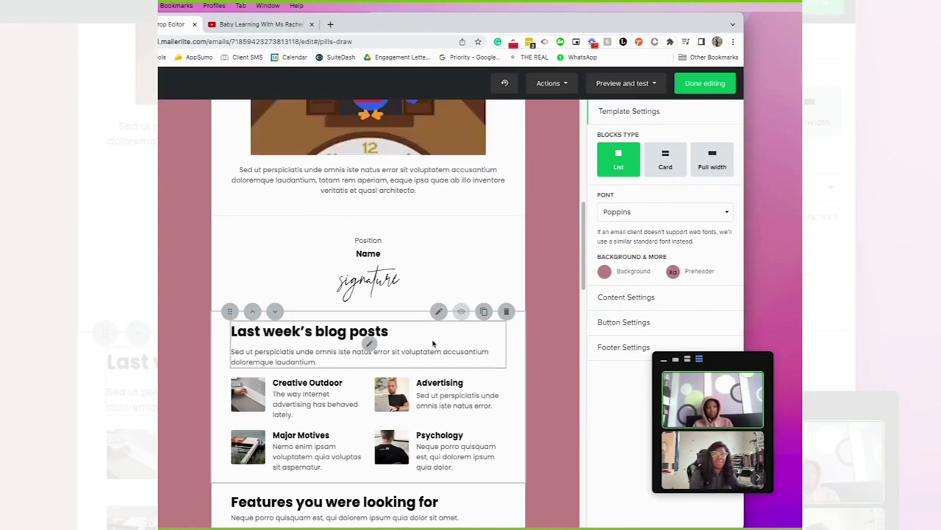
Finish the welcome email design and close the drag-and-drop editor.
scroll(462, 348, down, 1)
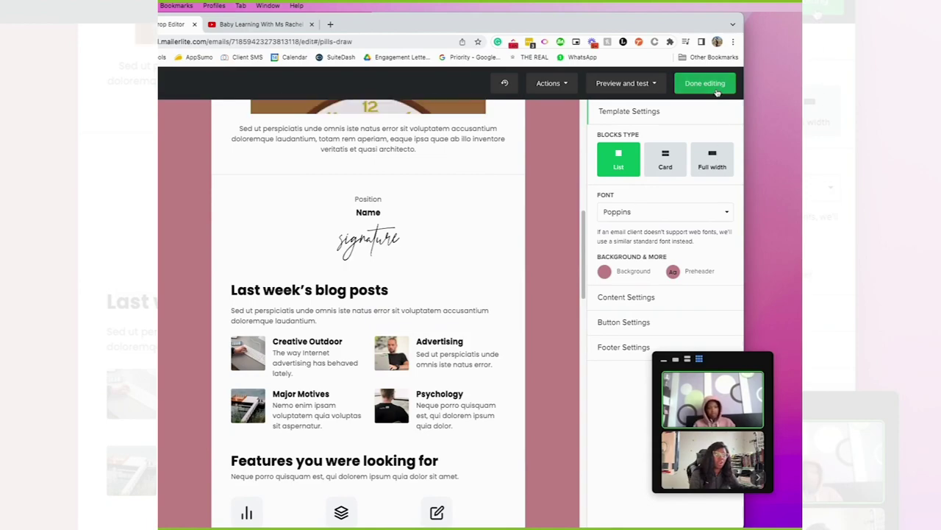
click(705, 83)
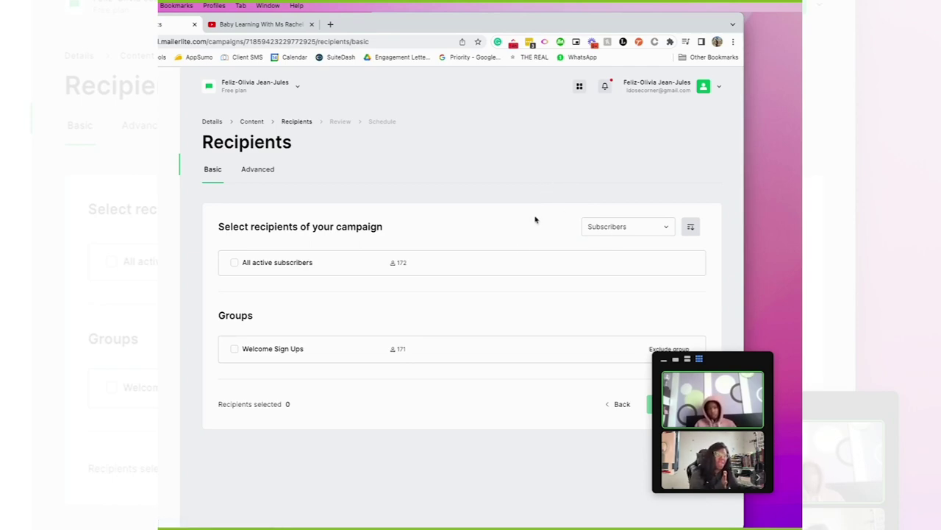
Send the campaign to the Welcome Sign Ups group (171 recipients) and move on to review.
drag(704, 357, 666, 28)
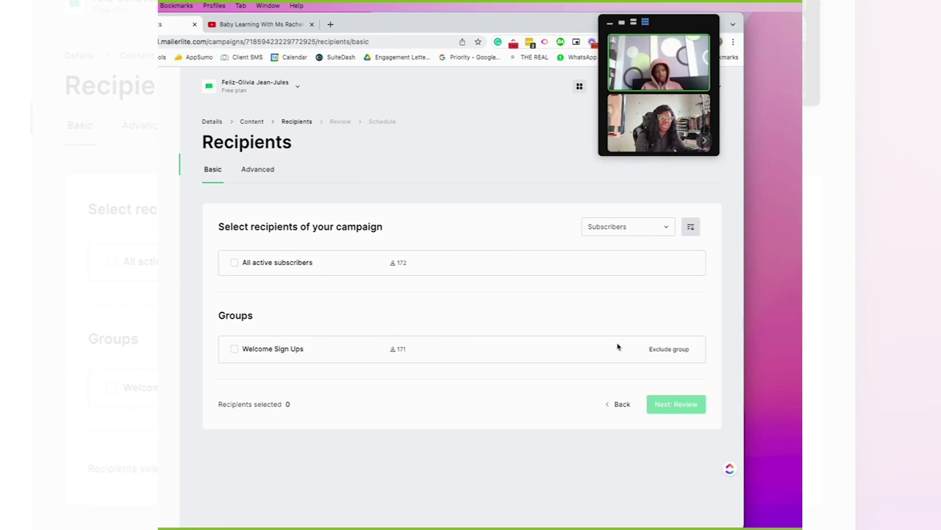
click(235, 350)
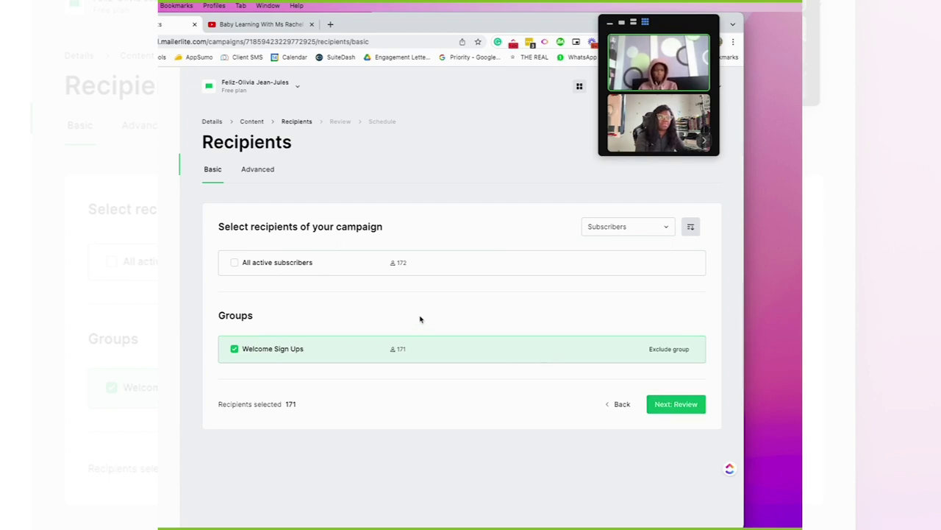
scroll(401, 309, down, 1)
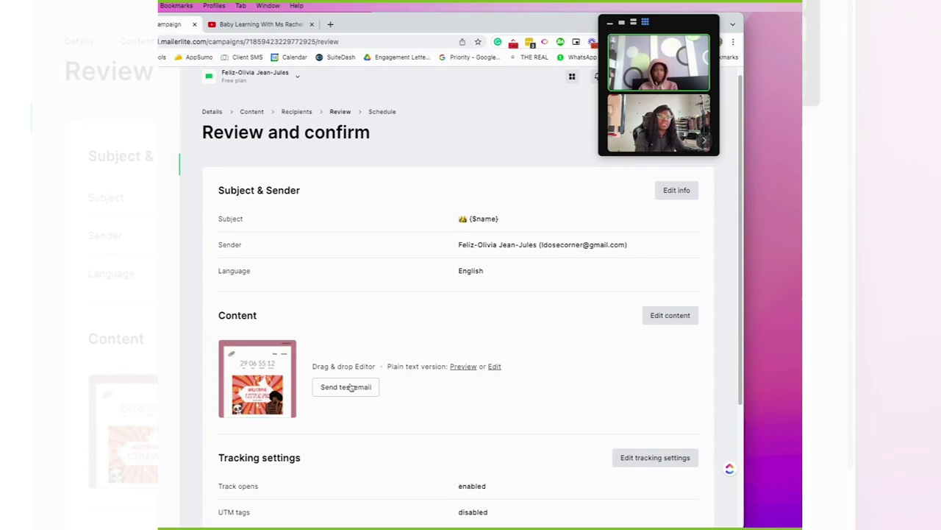
Check the plain-text email preview, then return to the Welcome campaign's Details step.
click(458, 367)
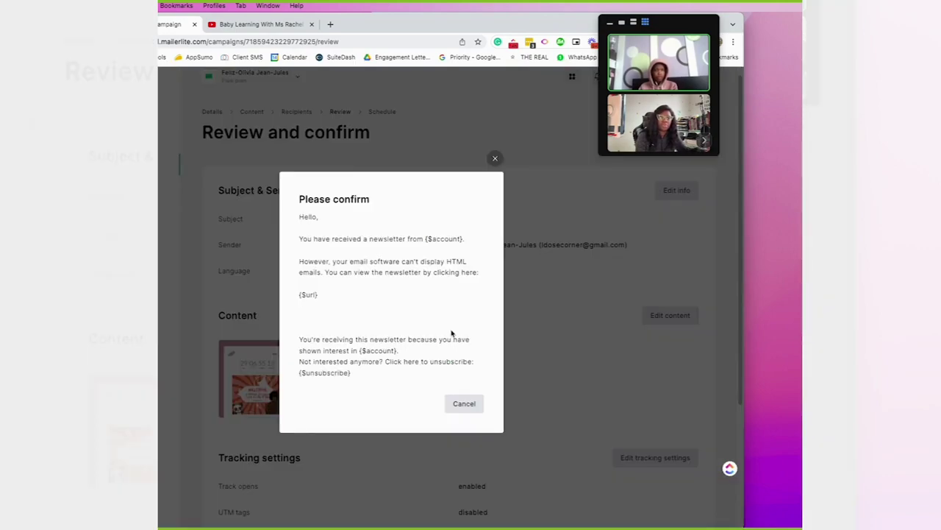
click(495, 159)
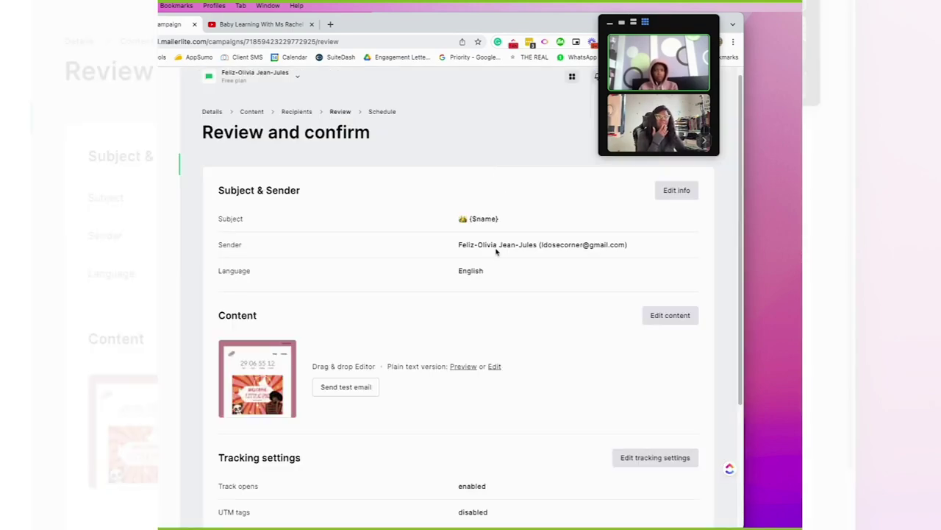
scroll(493, 291, down, 5)
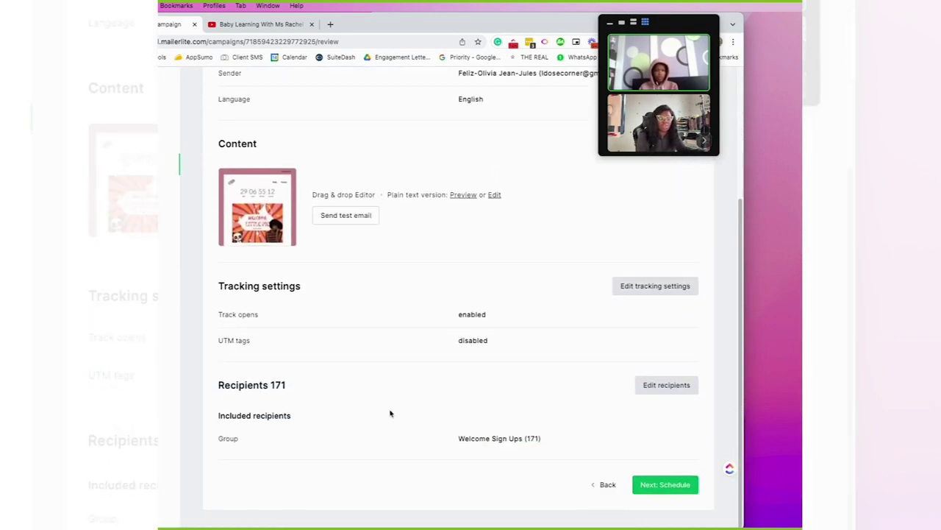
scroll(415, 430, up, 5)
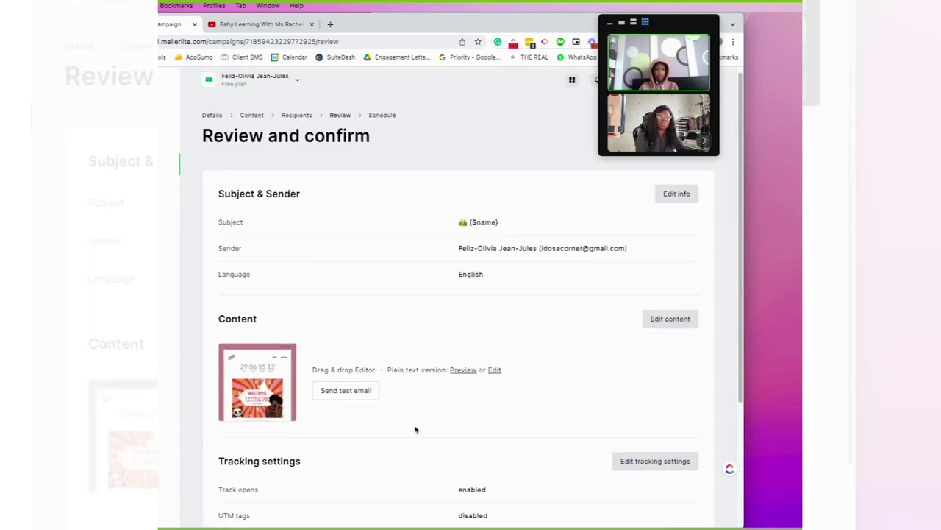
scroll(414, 429, down, 2)
scroll(618, 465, up, 2)
scroll(617, 465, up, 1)
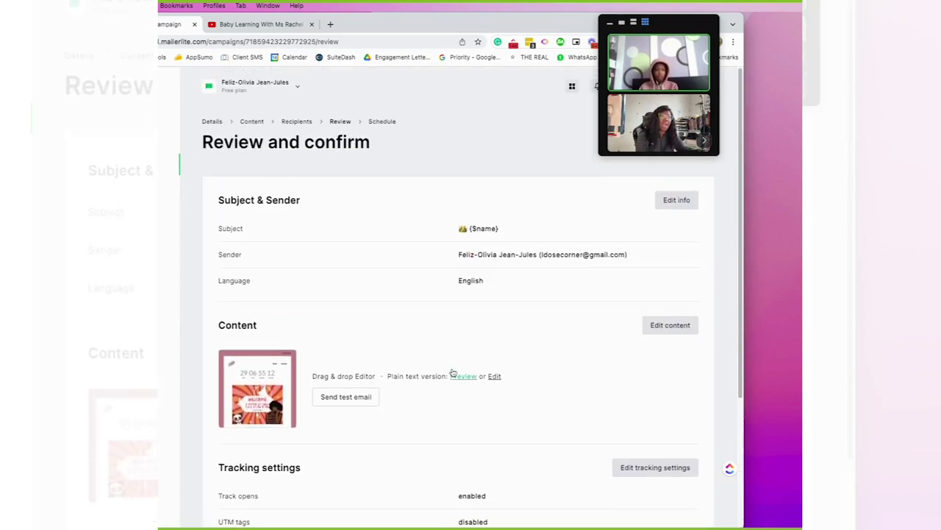
click(214, 122)
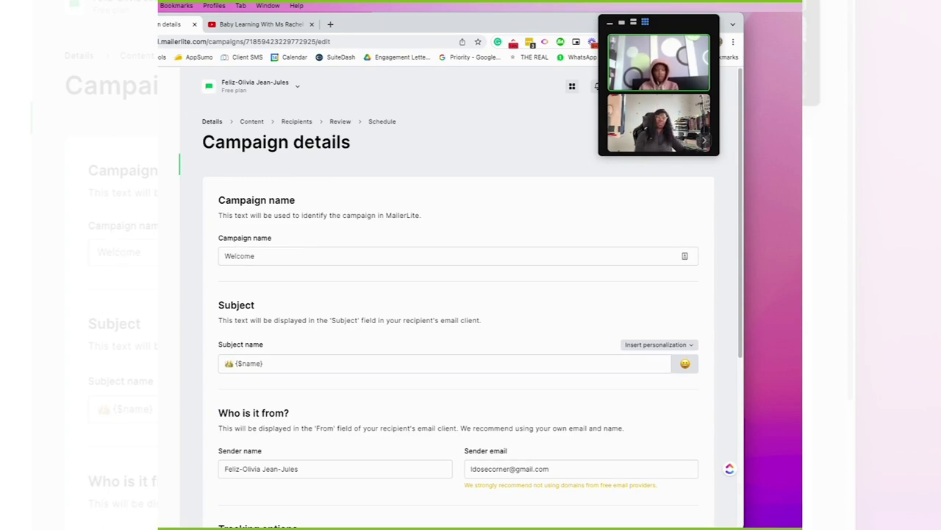
Open the Integrations page from the left navigation.
click(165, 522)
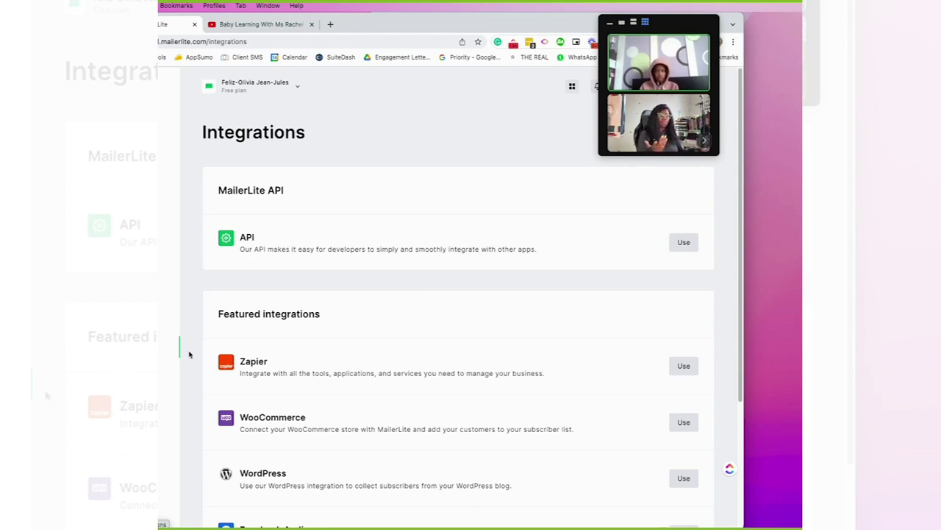
Scroll through the Integrations page's list of featured integrations.
scroll(216, 339, down, 5)
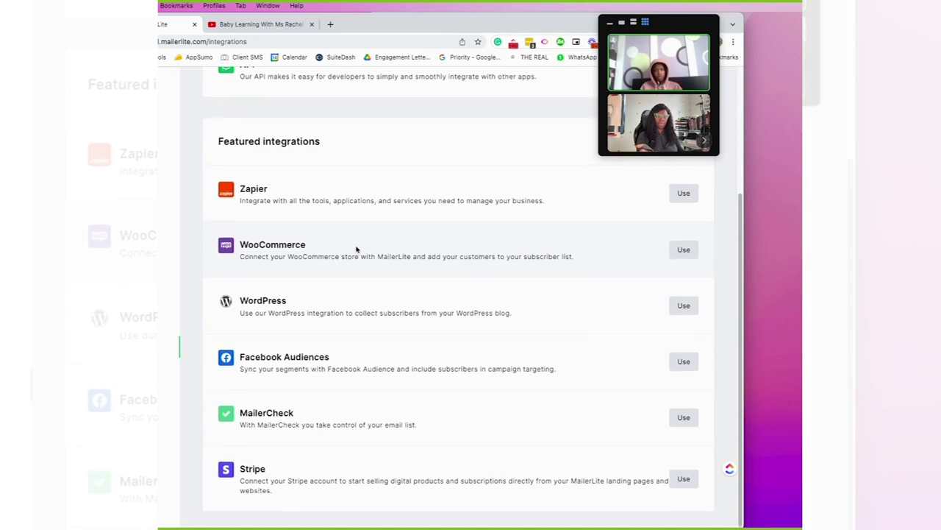
scroll(357, 248, up, 3)
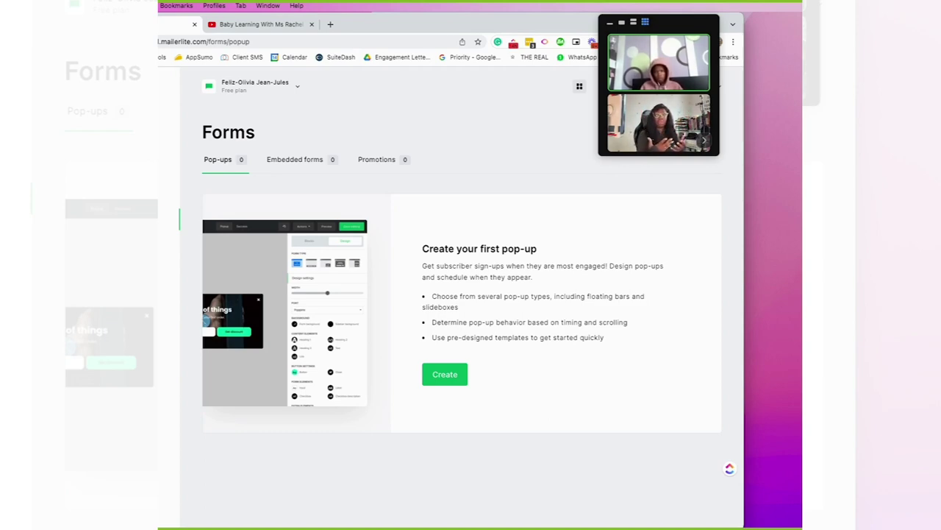
Create a pop-up form named 'Test' and save it.
click(437, 381)
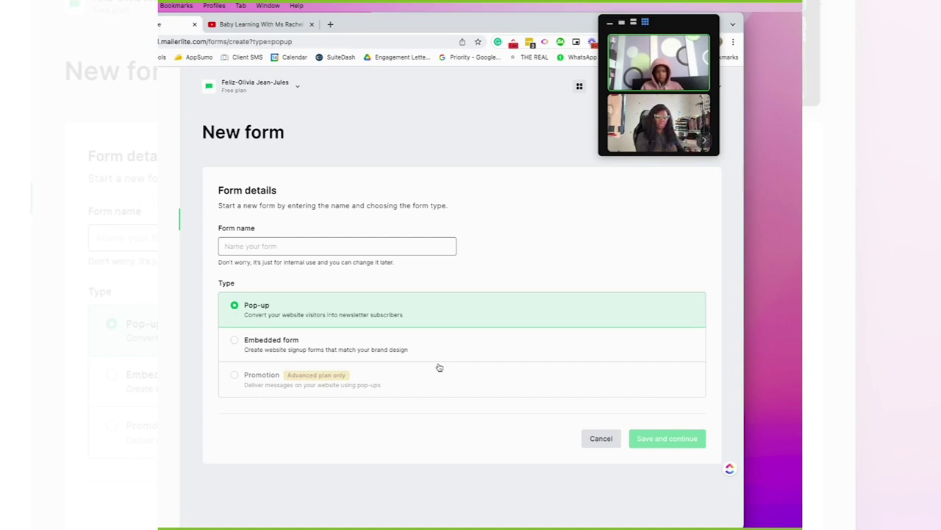
text(Test)
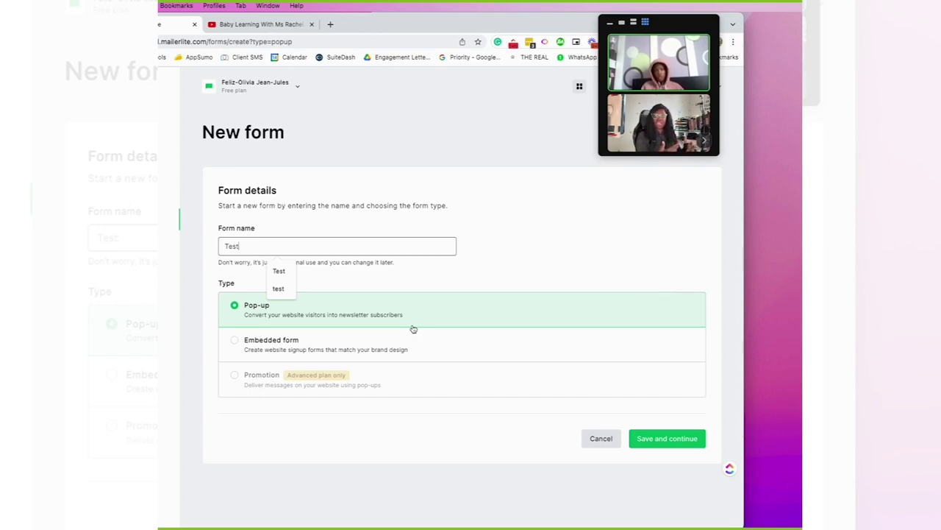
click(657, 442)
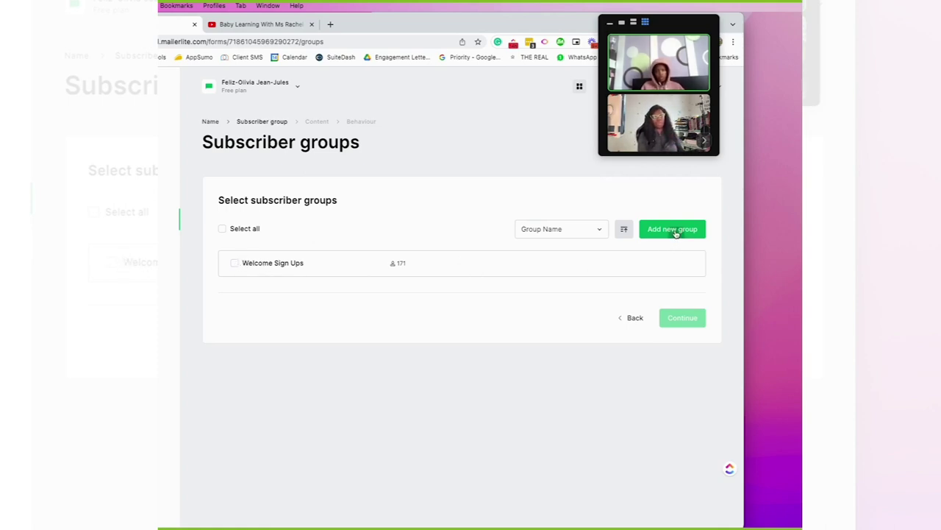
Assign the Test pop-up to Welcome Sign Ups and preview the Co-working space template.
click(232, 265)
click(678, 319)
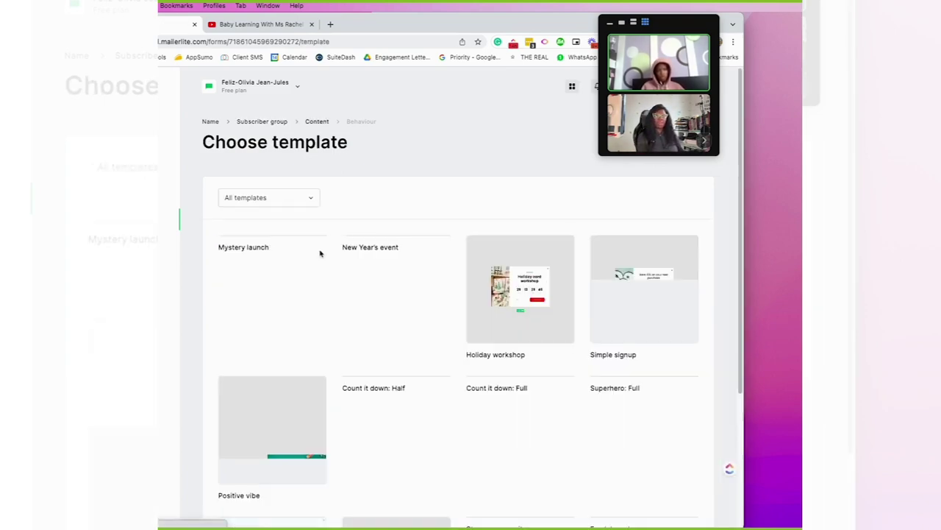
mouse_move(275, 301)
mouse_move(471, 394)
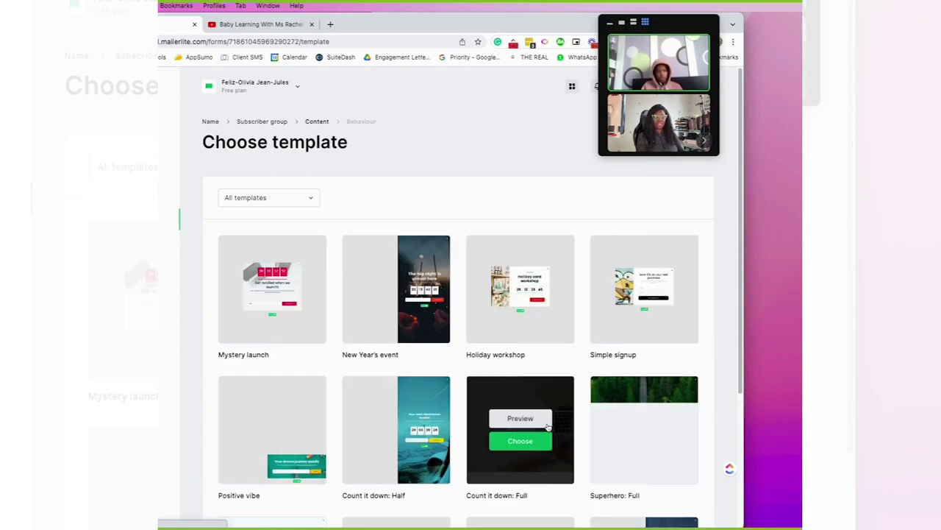
scroll(408, 395, down, 3)
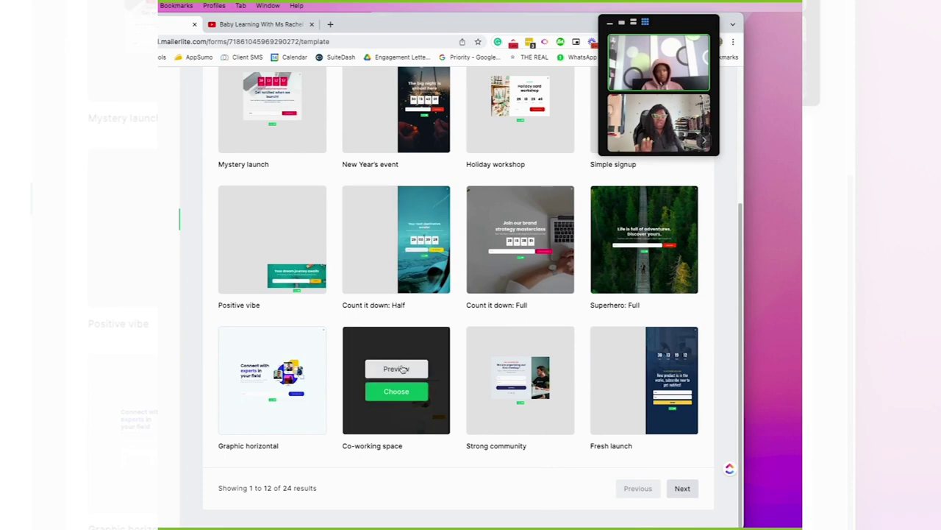
click(402, 362)
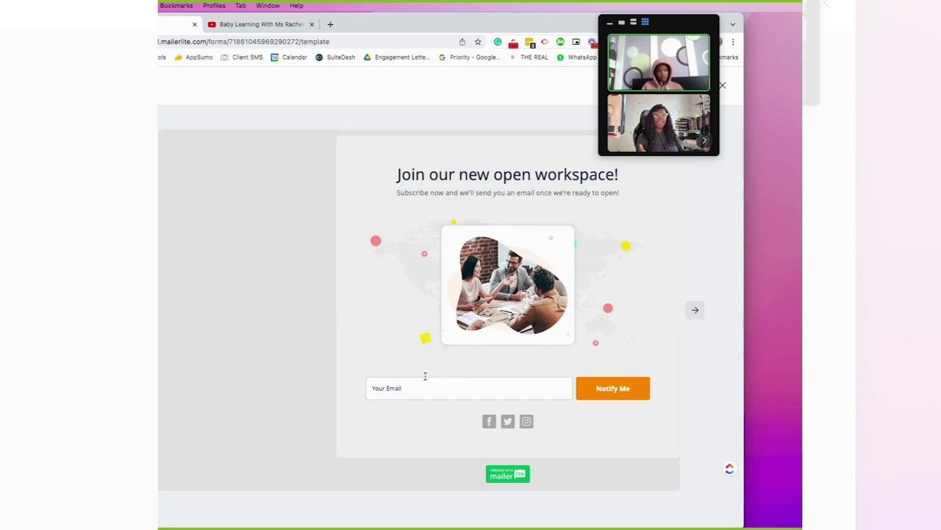
Try the template preview's subtitle and email field, then close it and go to Sites.
drag(416, 194, 500, 214)
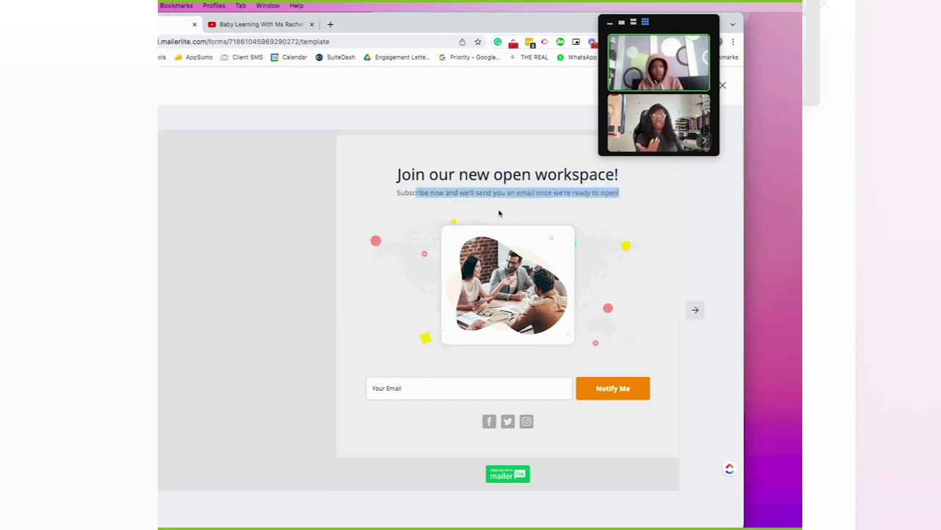
click(441, 247)
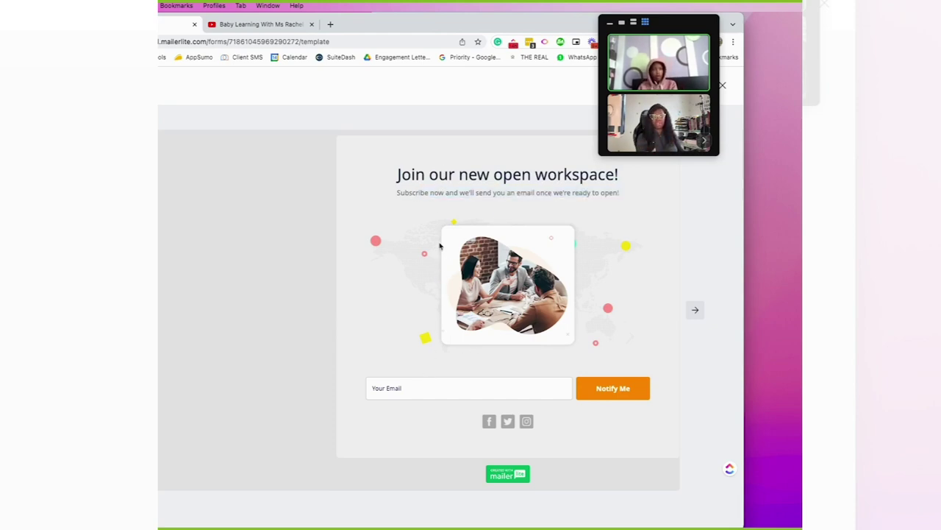
click(466, 382)
click(444, 361)
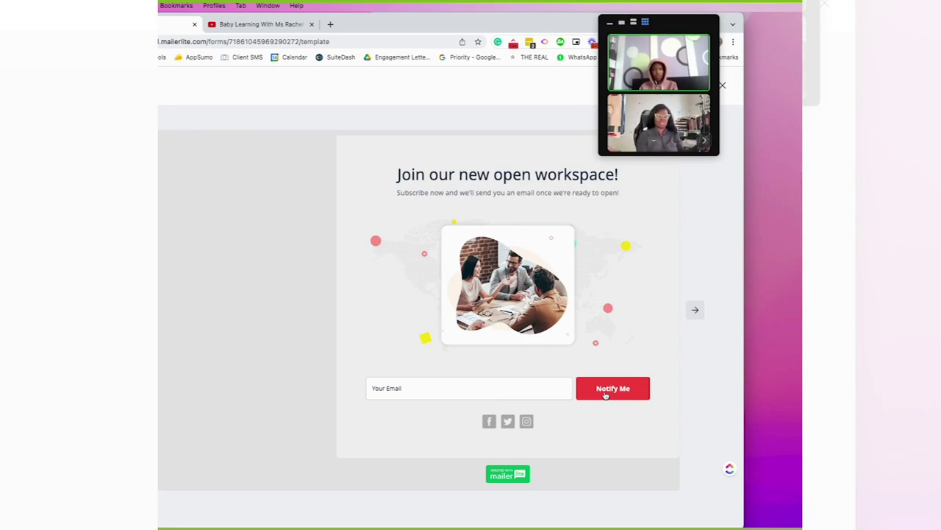
click(722, 85)
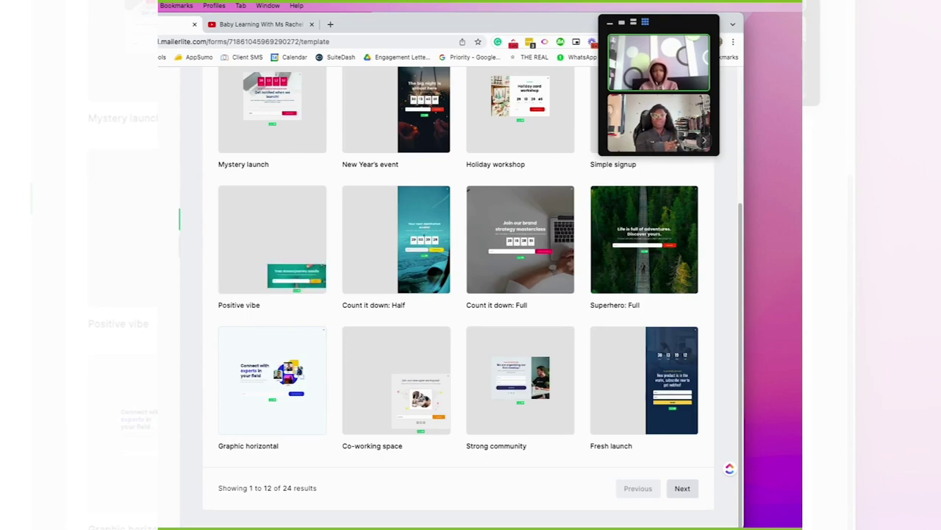
key(super+bracketleft)
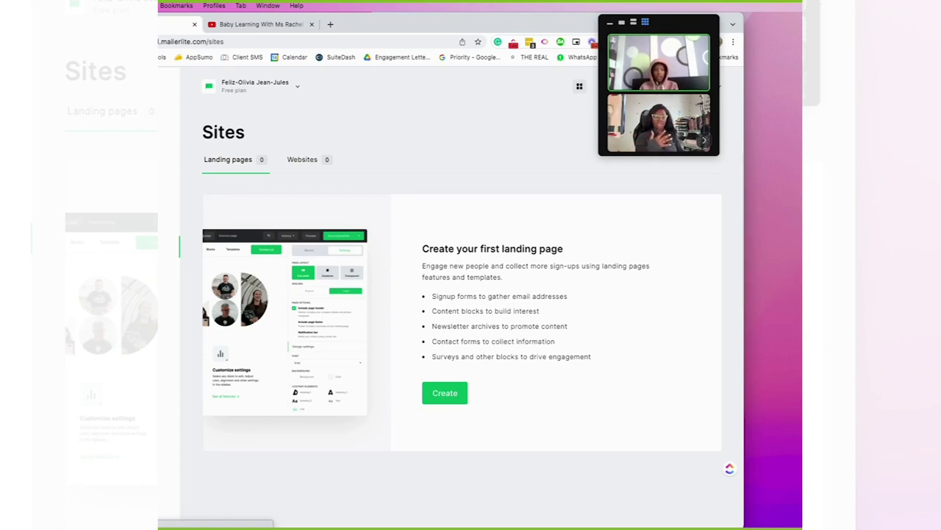
Create a multi-page website named 'Test' assigned to the Welcome Sign Ups group.
click(446, 393)
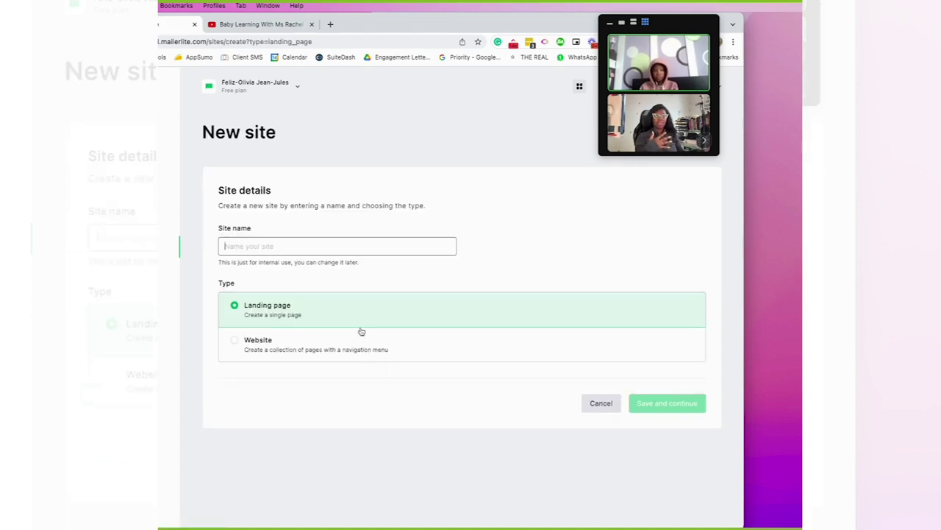
click(286, 333)
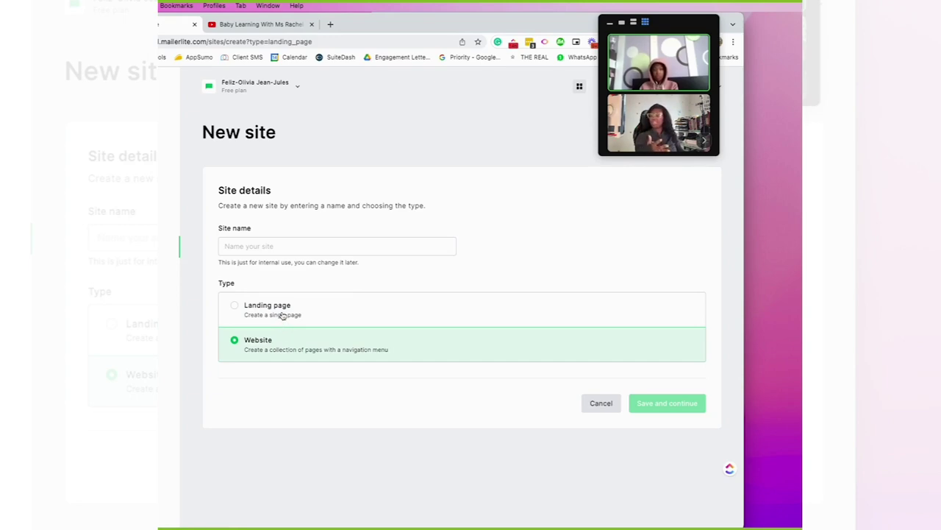
click(296, 248)
text(T)
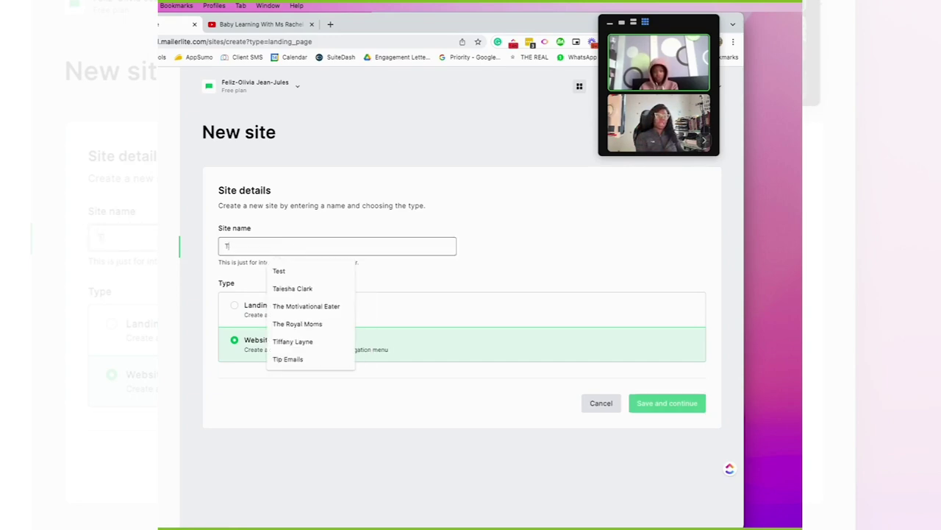
text(est)
click(665, 404)
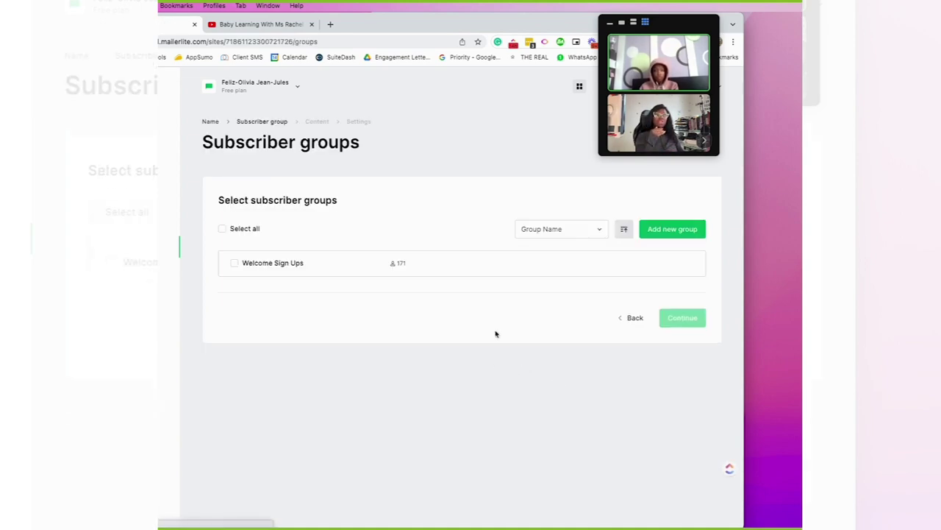
click(236, 264)
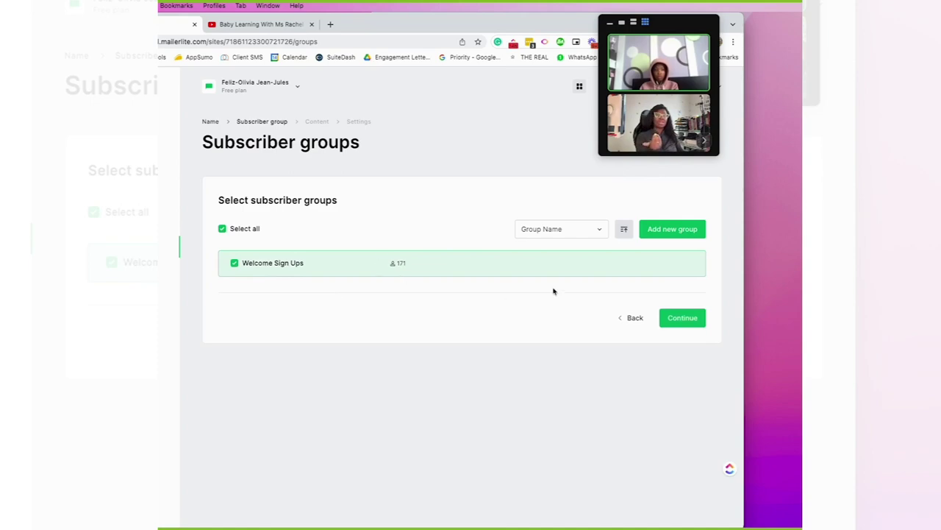
click(684, 319)
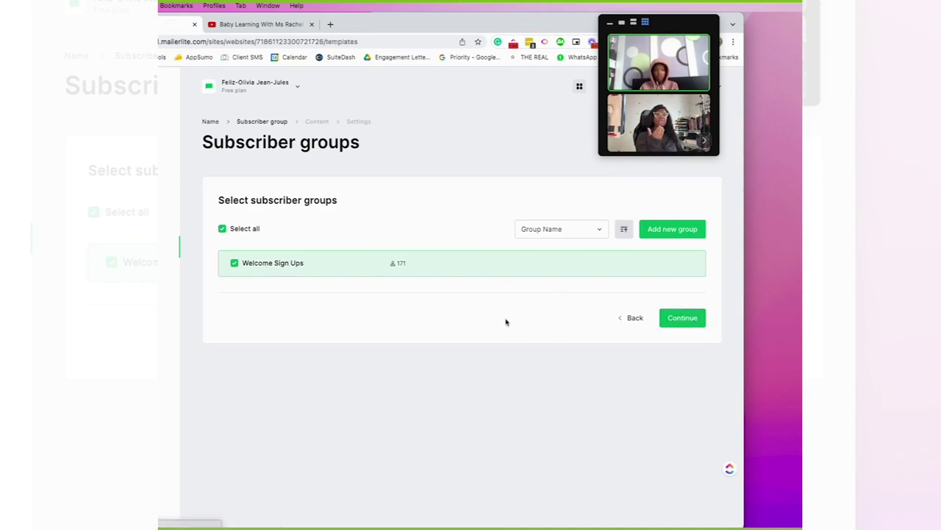
Preview the Designer site template in full, scrolling through it, then close the preview.
scroll(422, 310, down, 1)
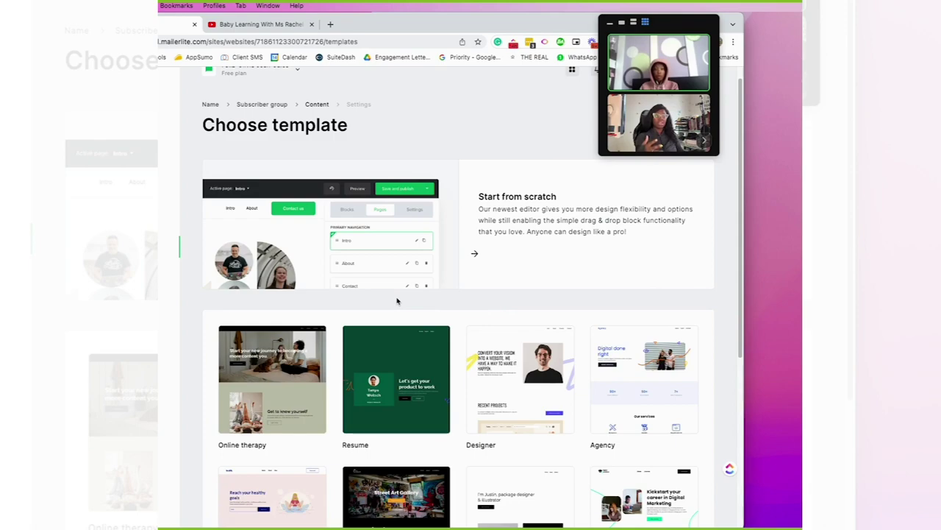
scroll(409, 331, down, 1)
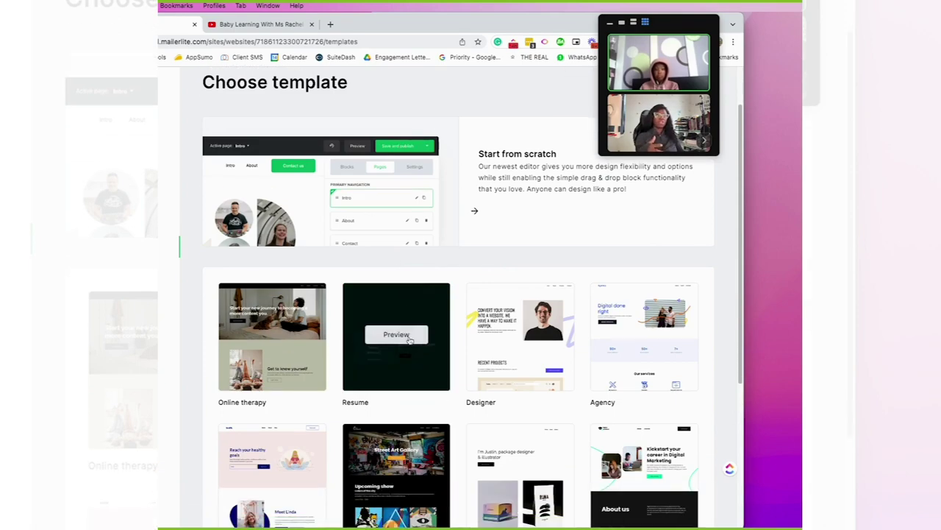
click(511, 337)
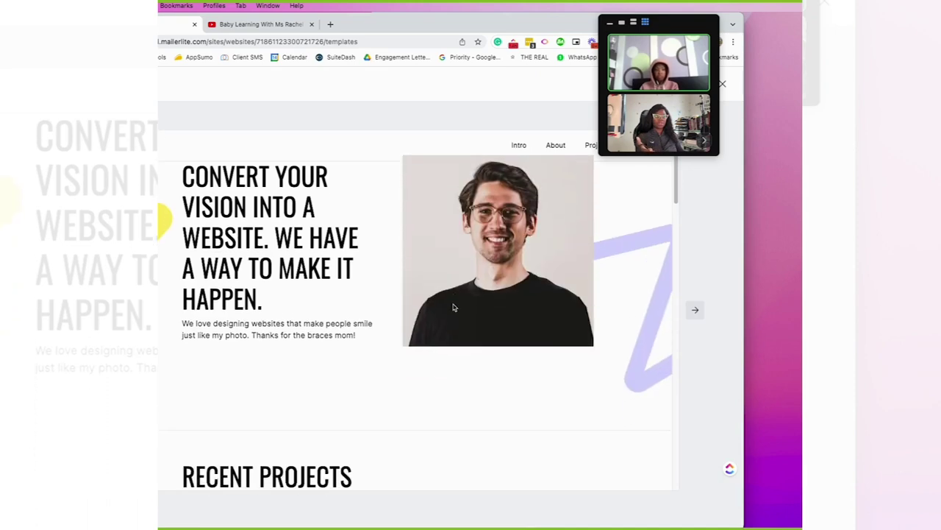
scroll(656, 309, down, 4)
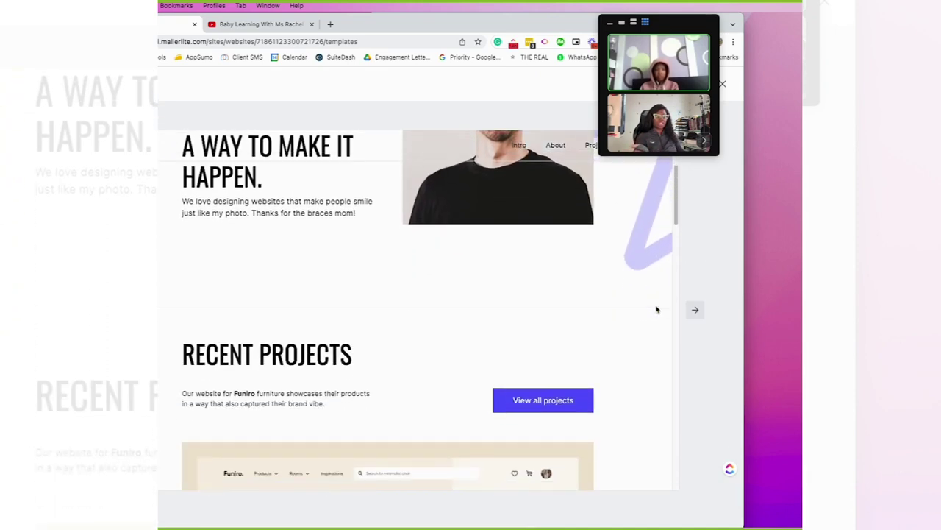
scroll(583, 331, down, 2)
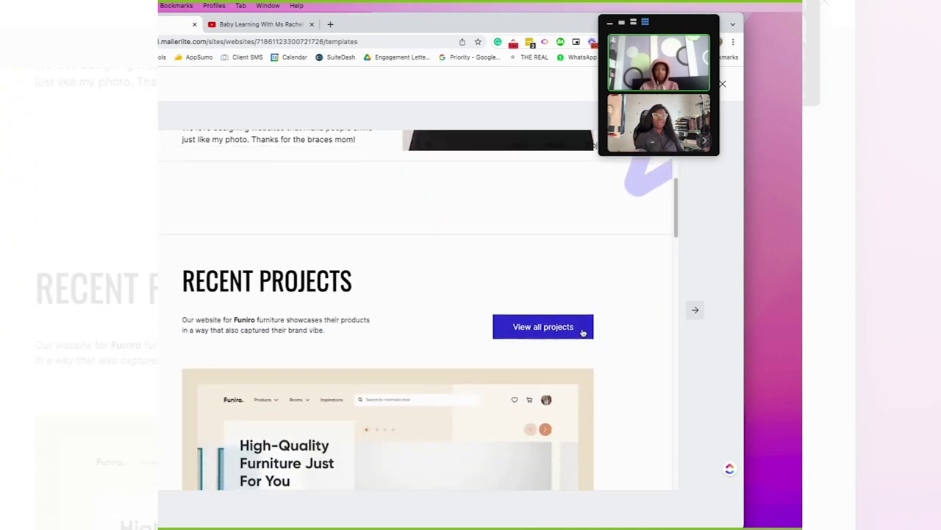
scroll(582, 332, down, 7)
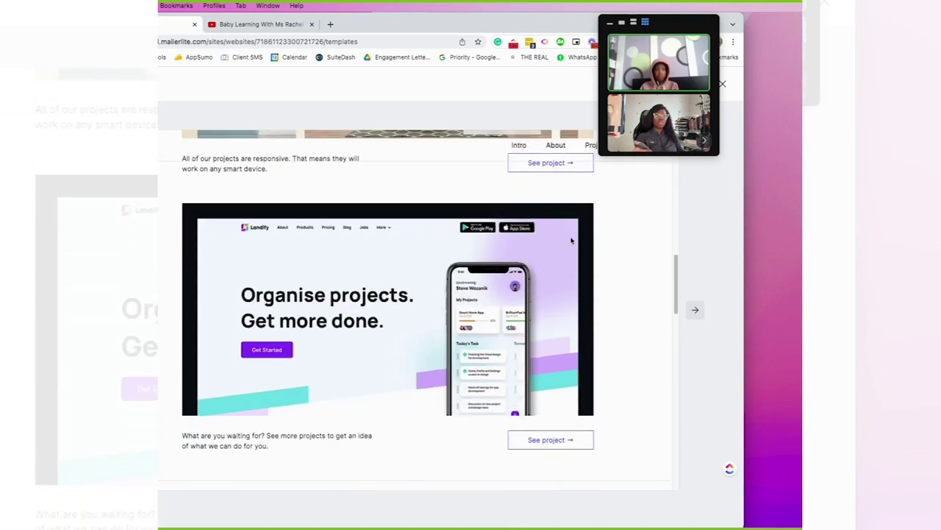
scroll(566, 203, down, 14)
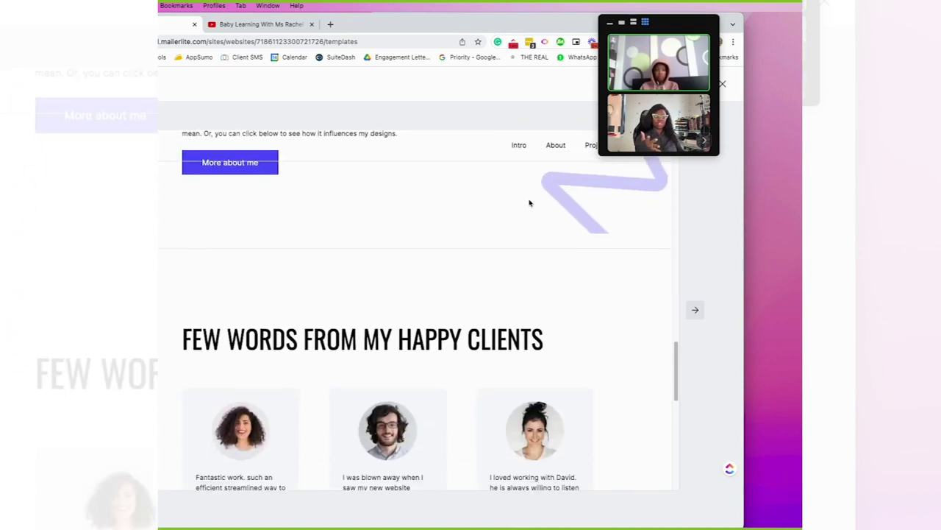
scroll(528, 199, down, 7)
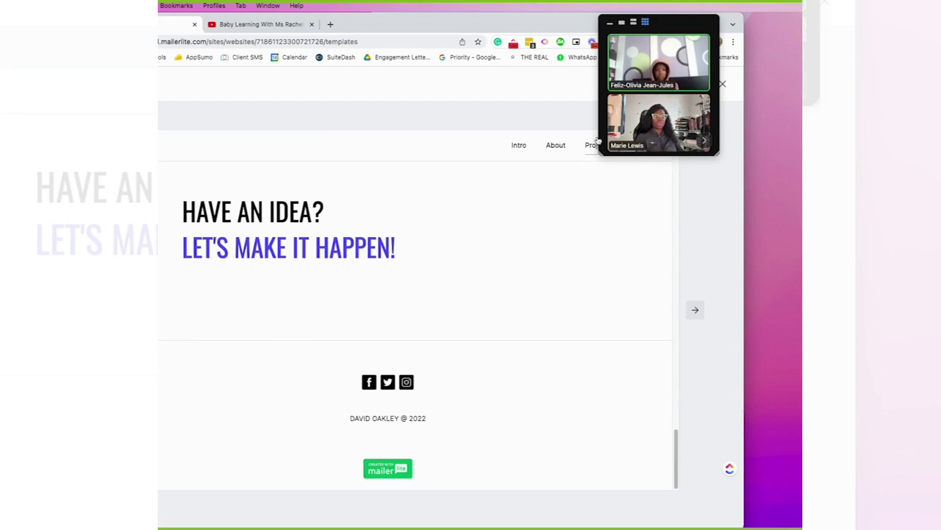
drag(629, 113, 731, 264)
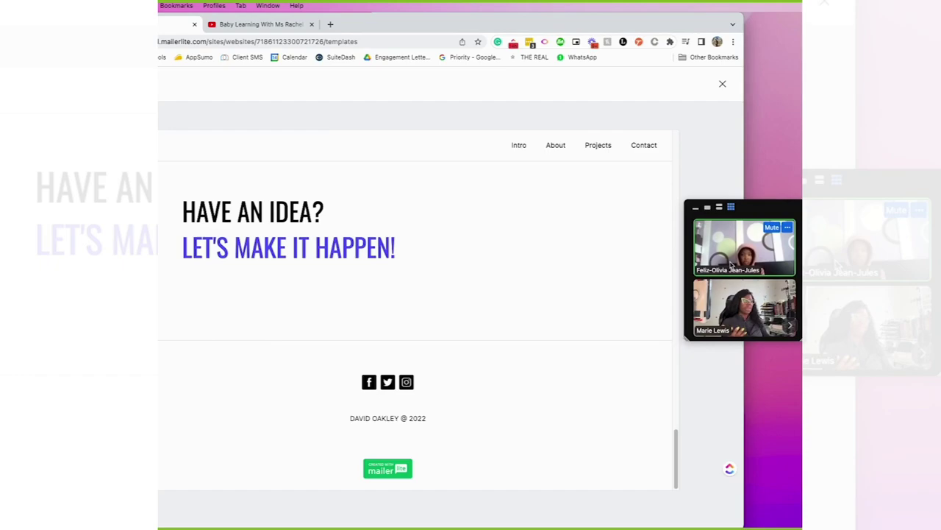
click(722, 84)
drag(846, 125, 665, 48)
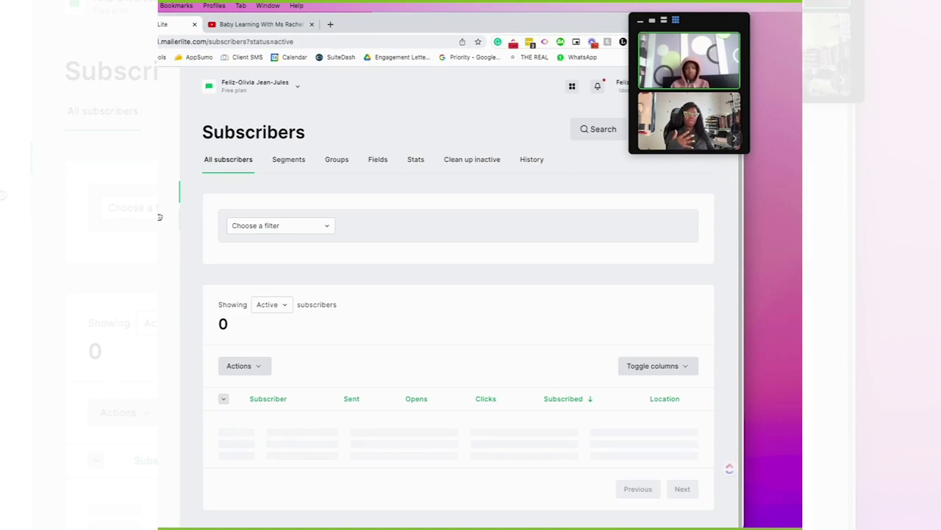
Open the Segments tab under Subscribers.
scroll(235, 223, down, 4)
scroll(235, 222, up, 5)
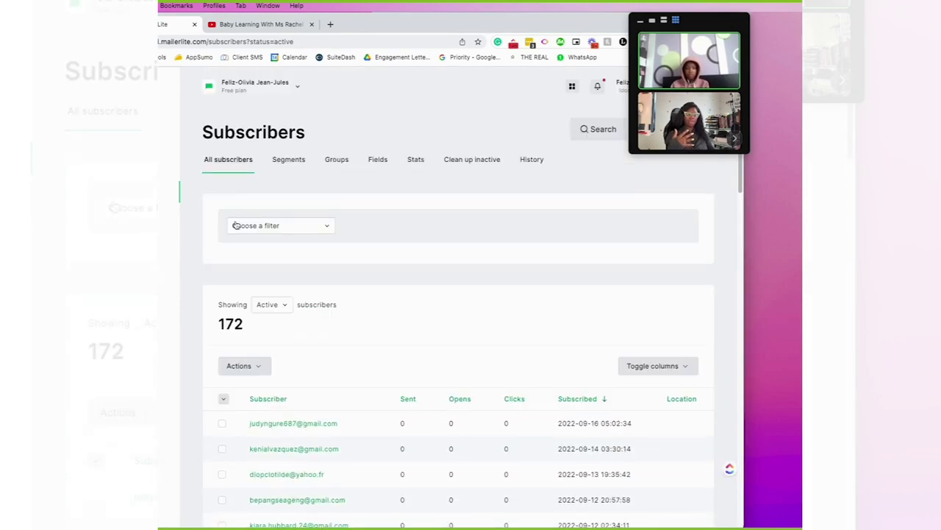
click(281, 160)
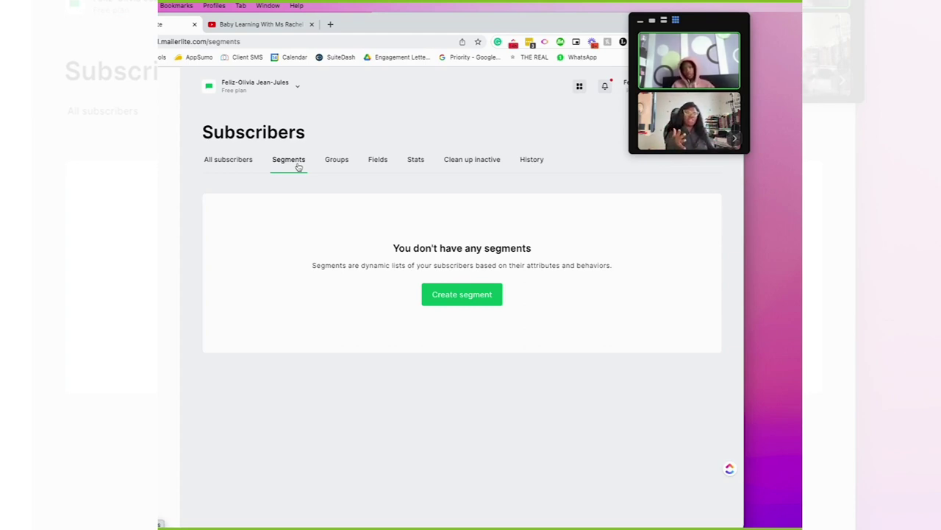
click(440, 295)
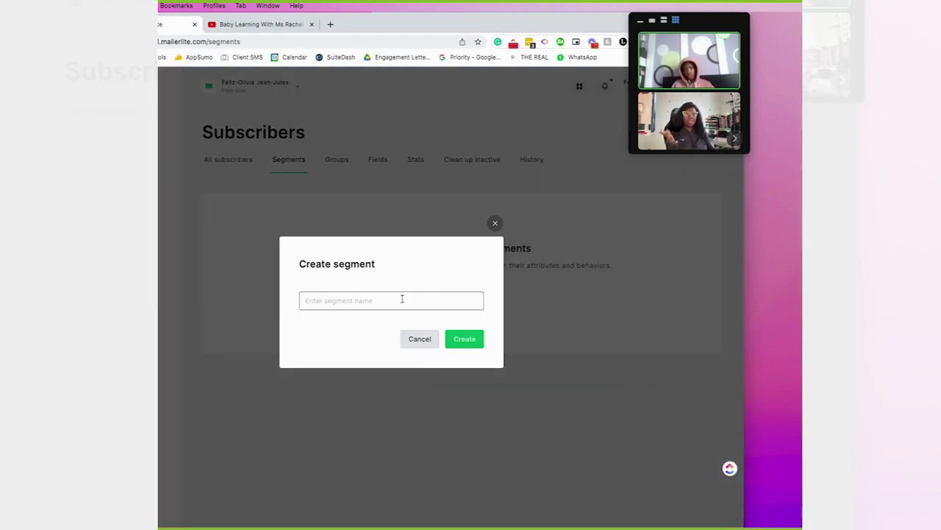
click(402, 298)
text(Test)
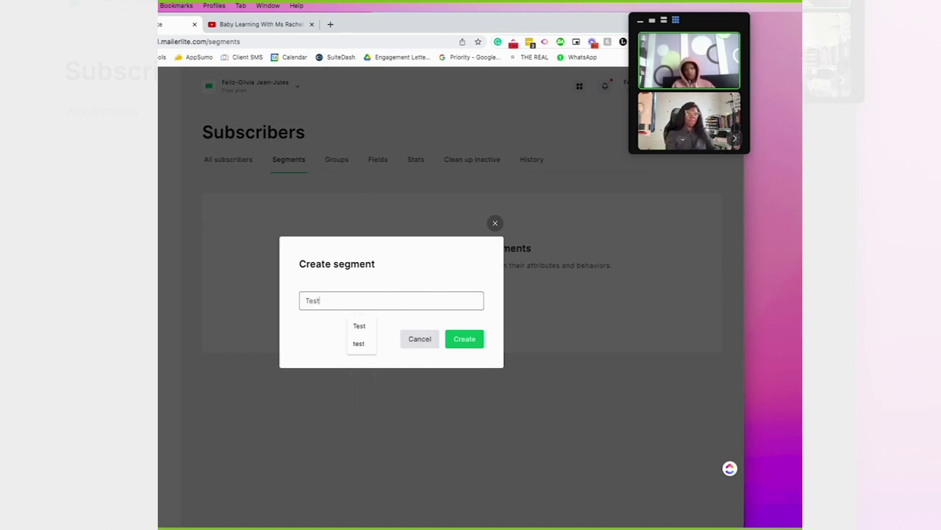
key(BackSpace)
key(BackSpace)
text(Grou)
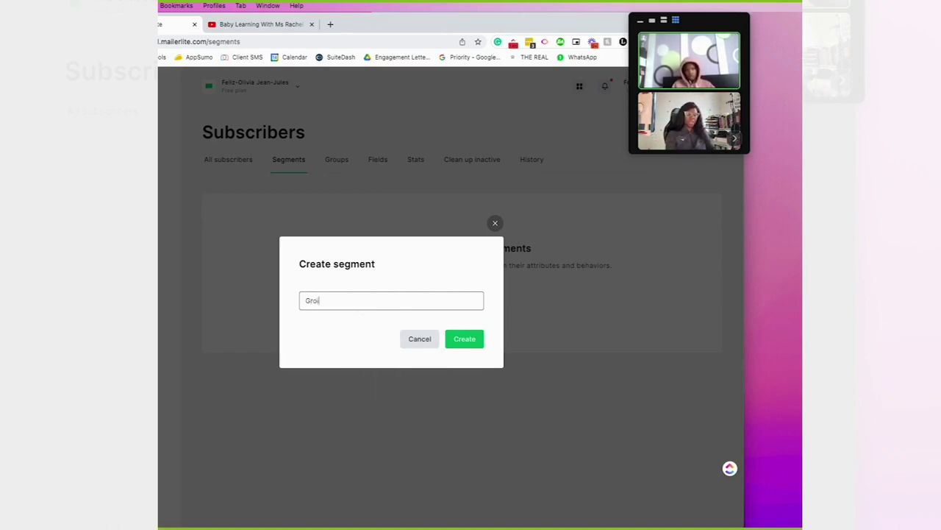
text(p )
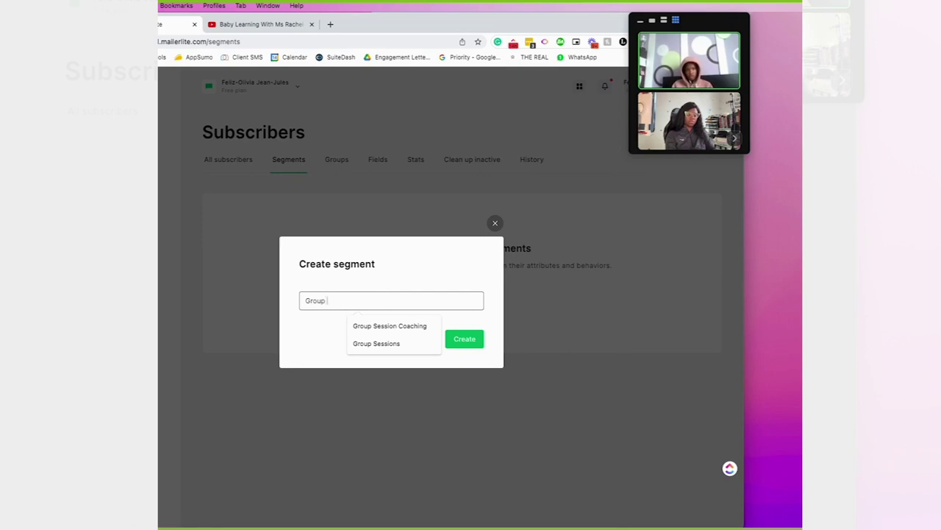
text(A)
key(Return)
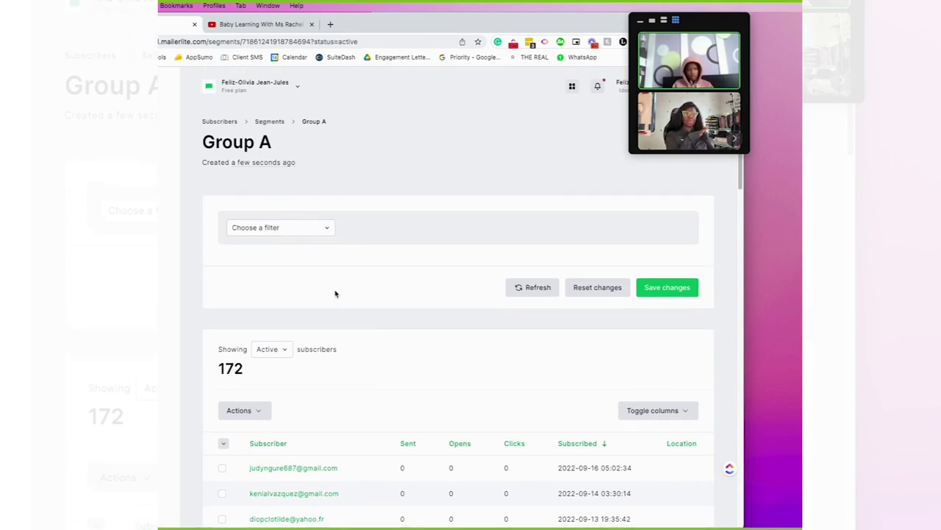
click(269, 121)
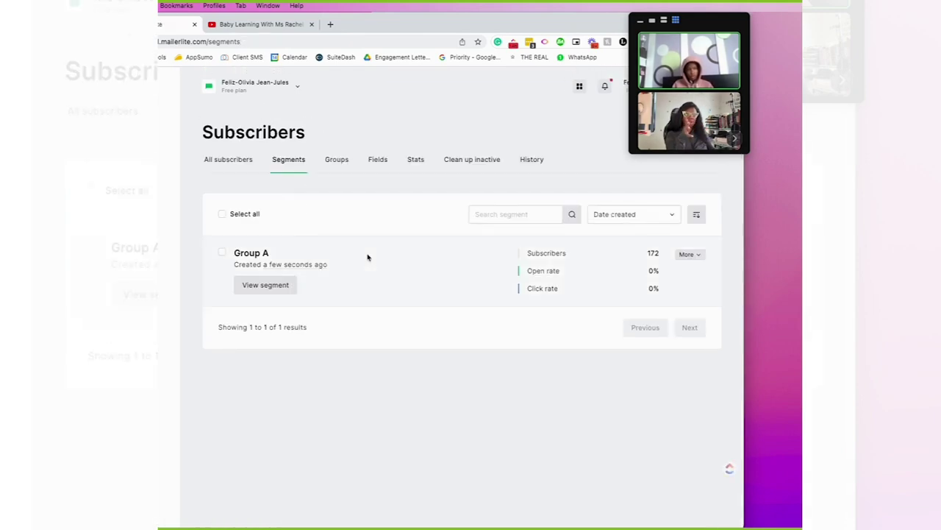
click(697, 257)
click(631, 290)
click(463, 331)
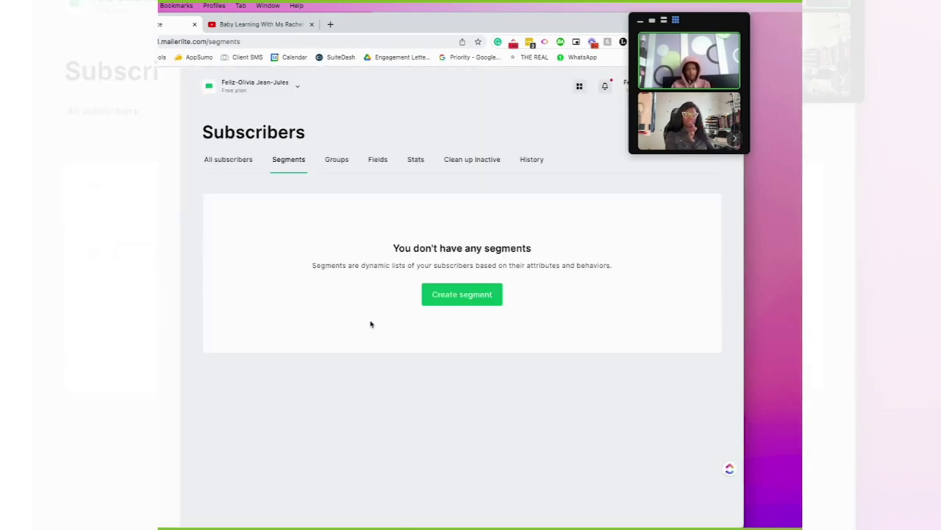
Switch from subscriber Groups to the Fields list showing ZIP, State, Phone, Name and City.
click(341, 161)
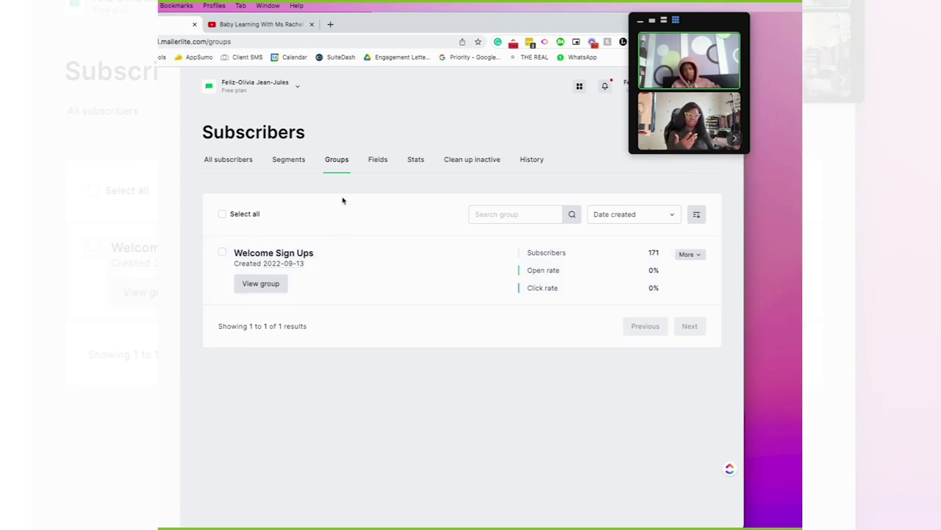
click(371, 165)
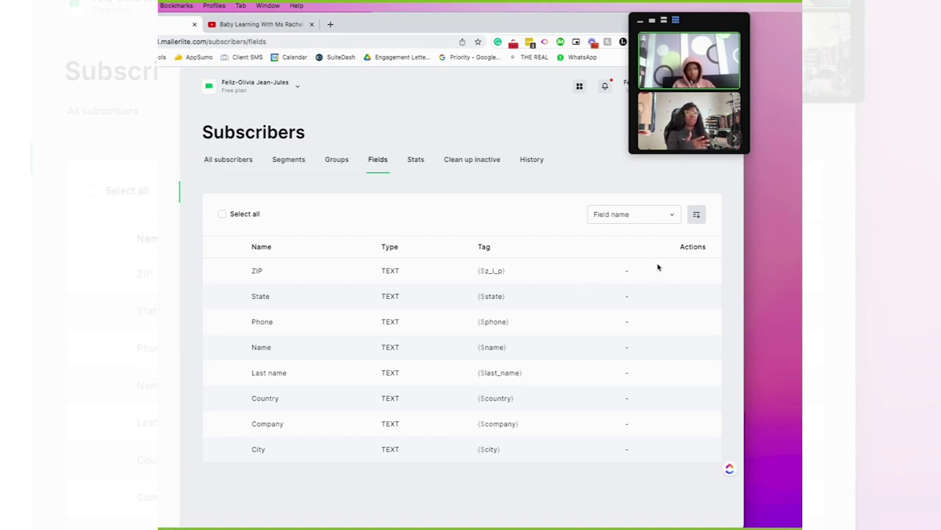
Sort the fields alphabetically City to ZIP and browse the Create field type options without saving.
click(695, 214)
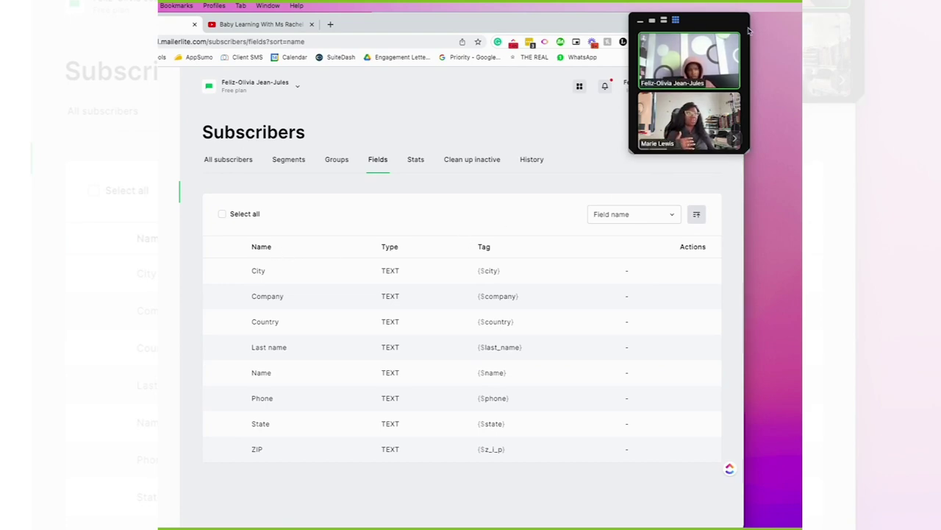
drag(678, 27, 778, 32)
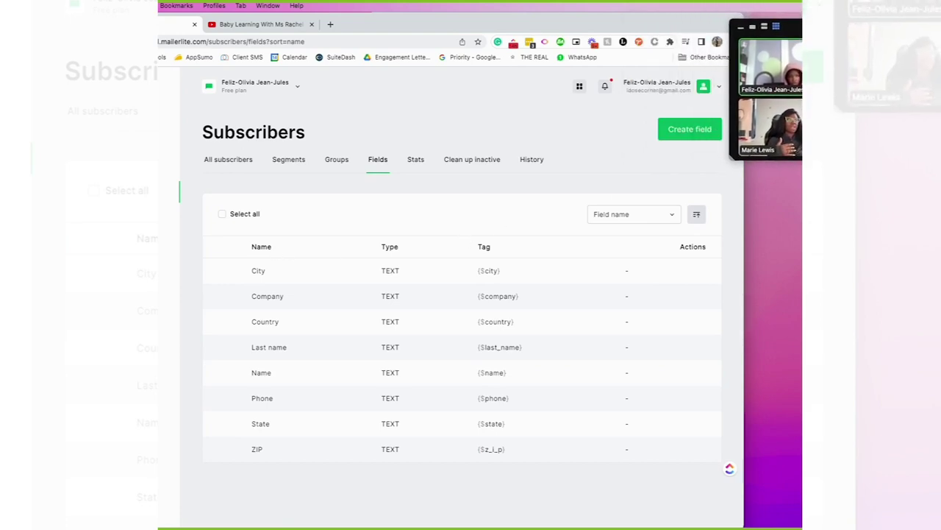
click(680, 130)
click(328, 287)
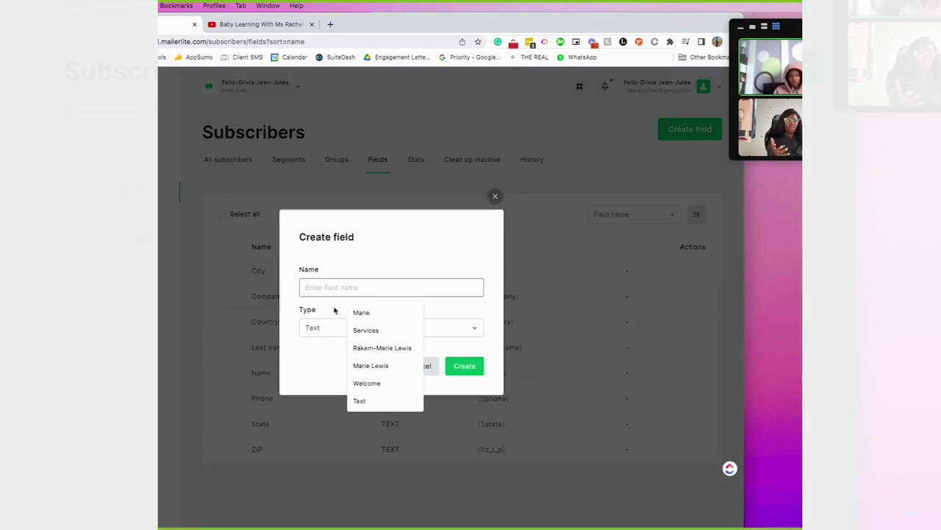
click(324, 293)
click(323, 331)
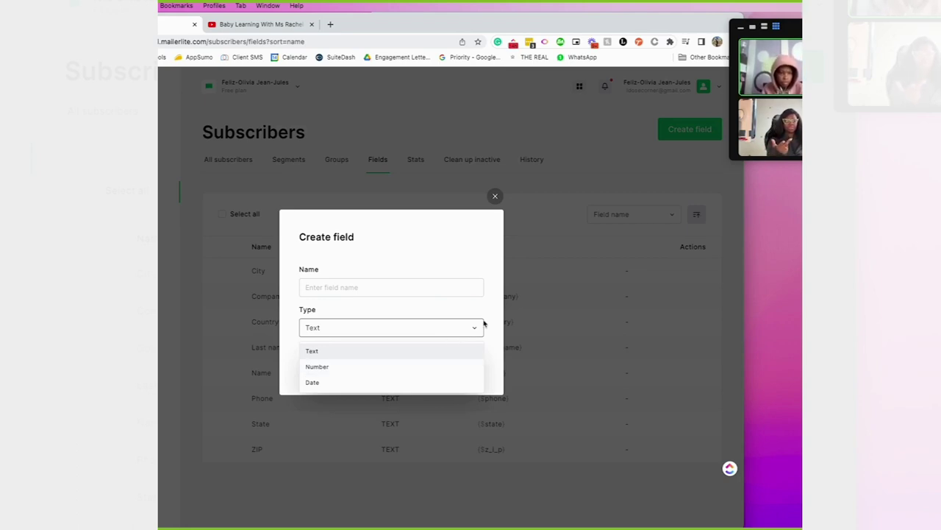
click(494, 196)
click(494, 195)
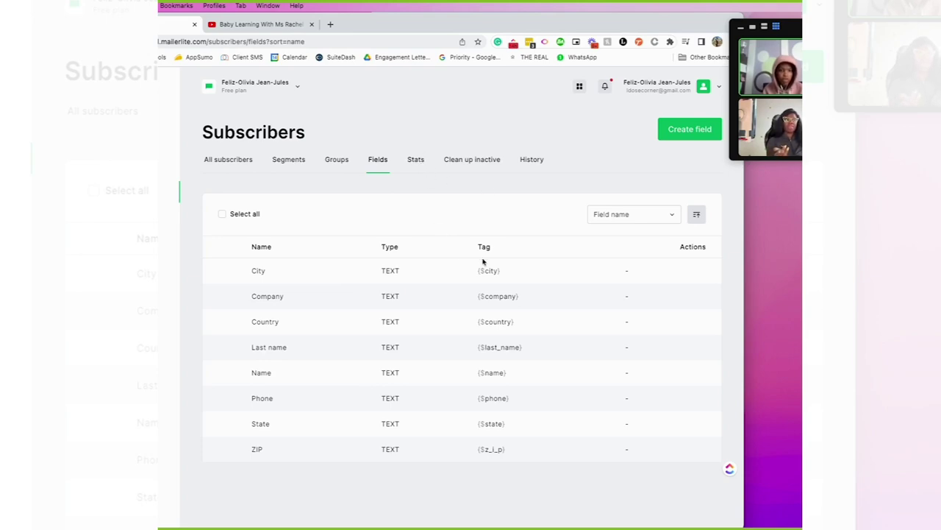
Highlight the {$city}, {$company} and {$name} merge tags, then go to subscriber Stats.
drag(525, 276, 471, 270)
drag(522, 295, 466, 294)
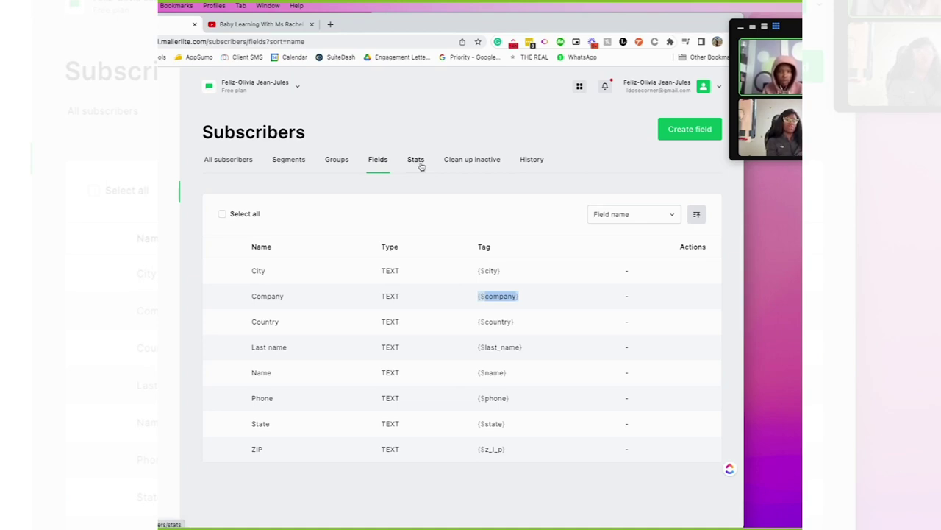
triple_click(518, 373)
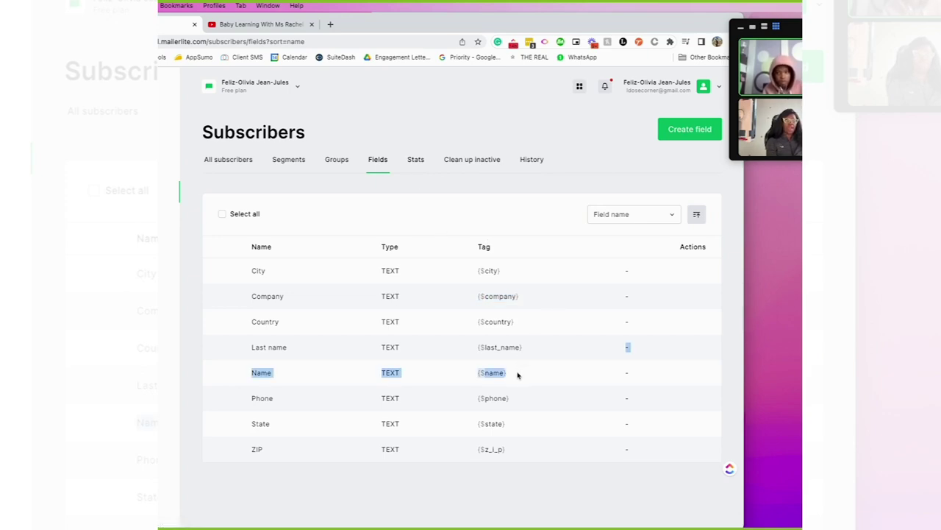
drag(518, 375, 433, 370)
click(434, 340)
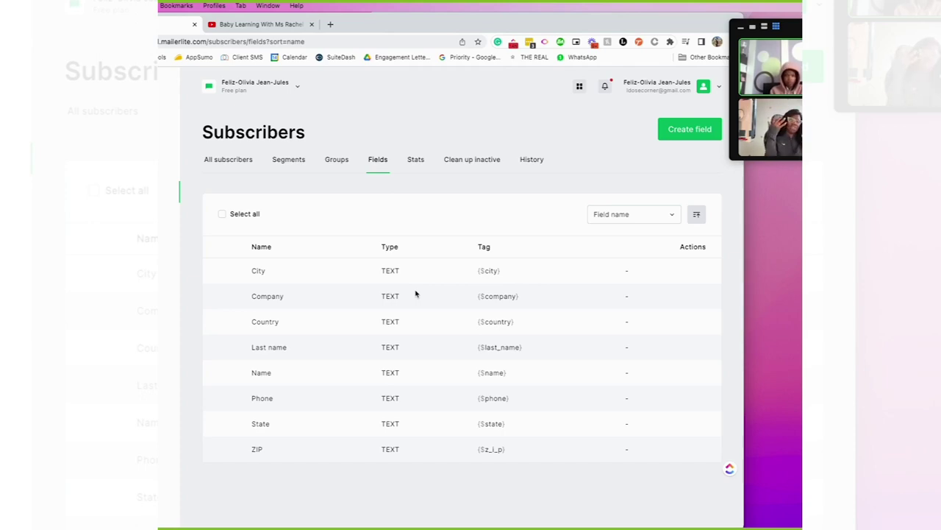
click(426, 165)
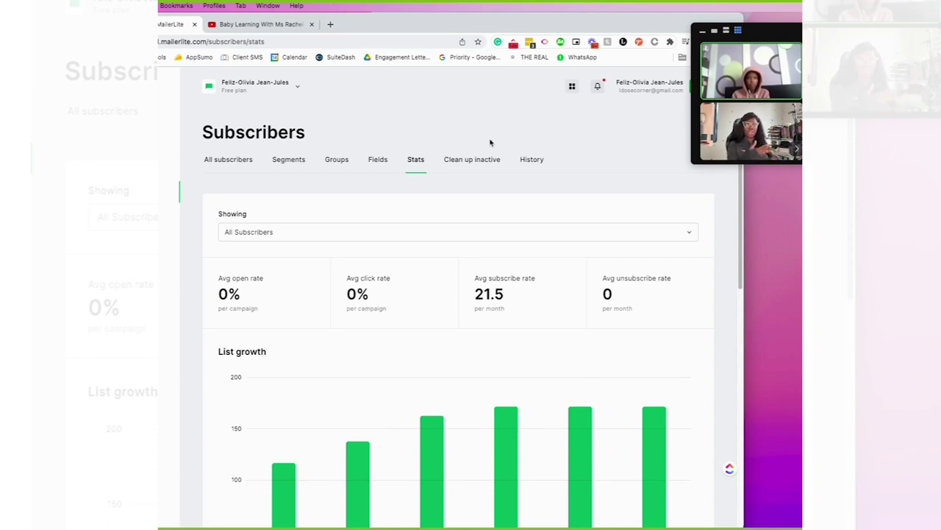
Review Stats, highlighting gmail.com, hotmail.com and the misspelled gmail.con in Top domains.
scroll(508, 216, down, 1)
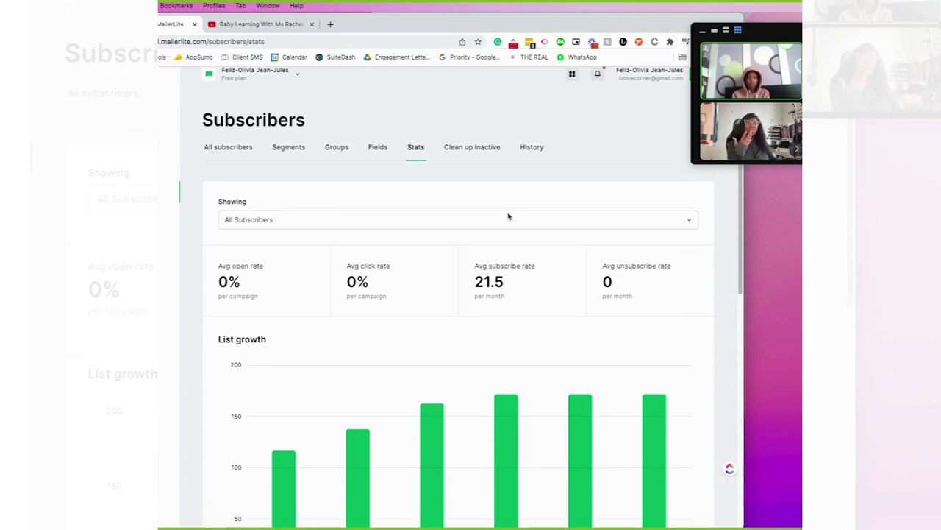
scroll(509, 216, down, 5)
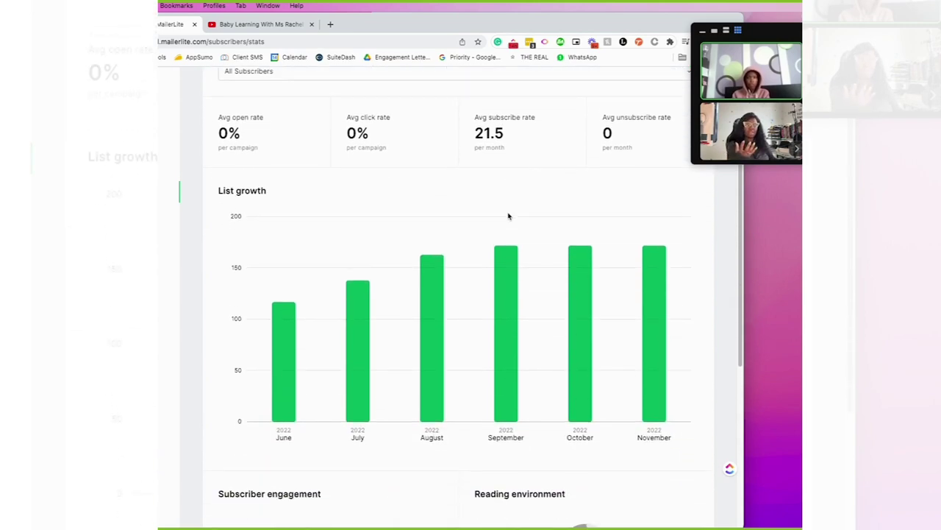
scroll(508, 217, down, 8)
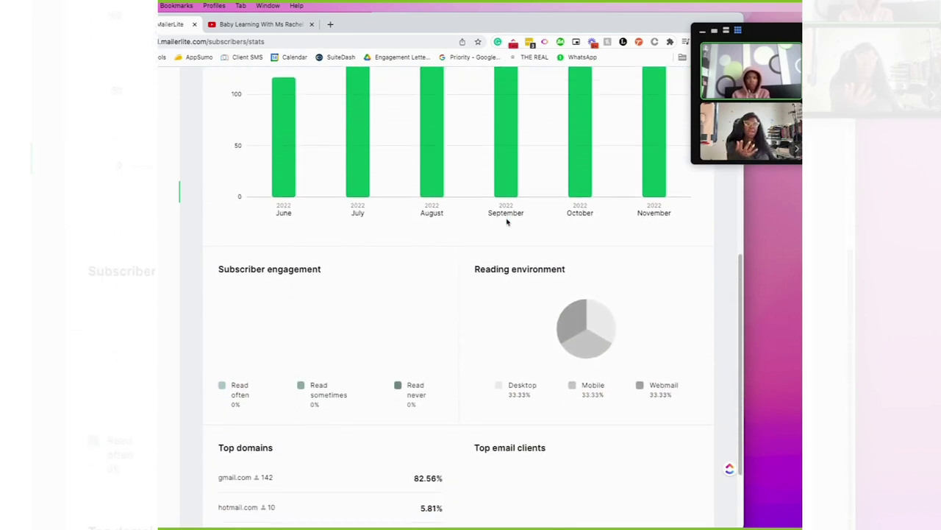
scroll(506, 221, down, 4)
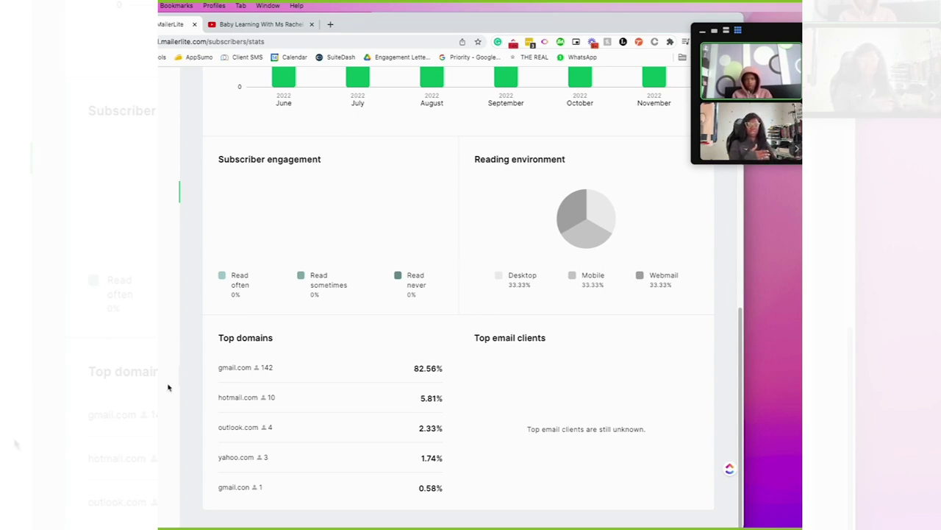
drag(272, 367, 219, 367)
click(297, 373)
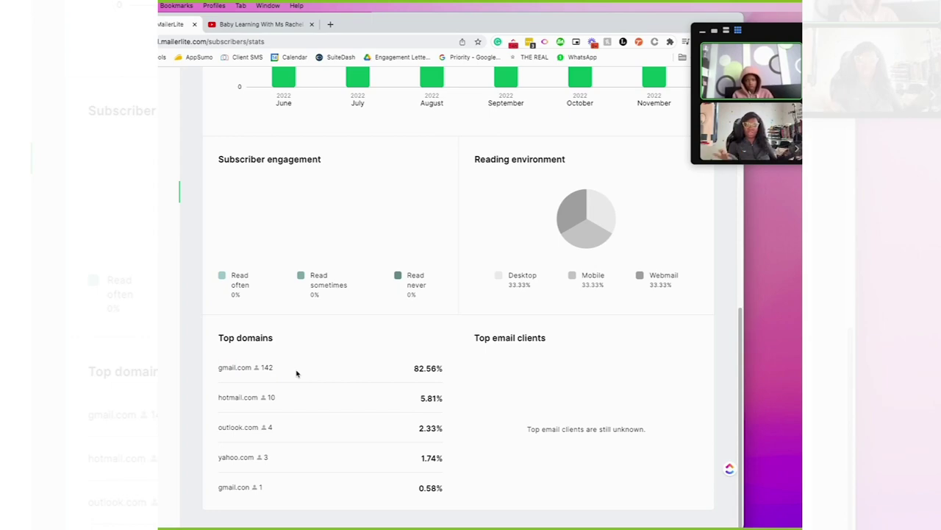
drag(294, 395, 261, 397)
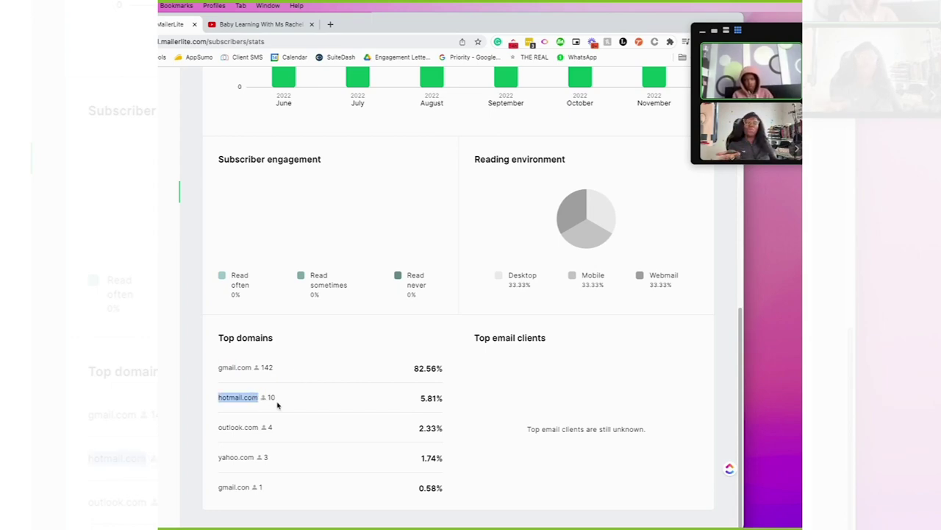
click(281, 402)
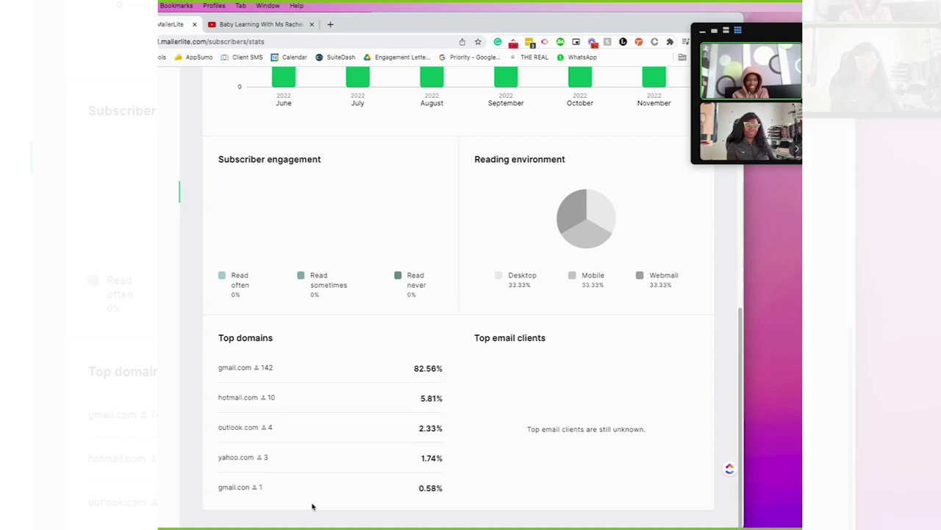
drag(252, 488, 219, 488)
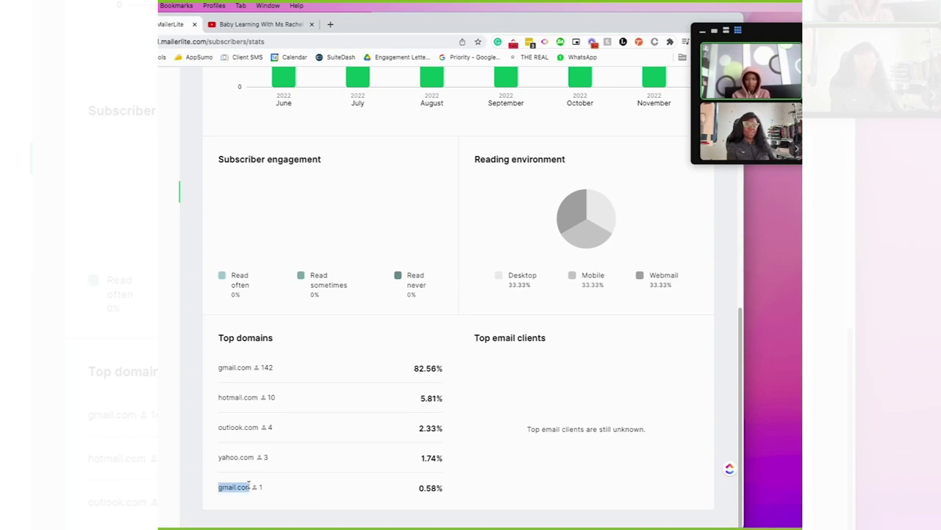
click(248, 485)
Open the Clean up inactive page, which reports 0 inactive subscribers.
scroll(250, 487, up, 5)
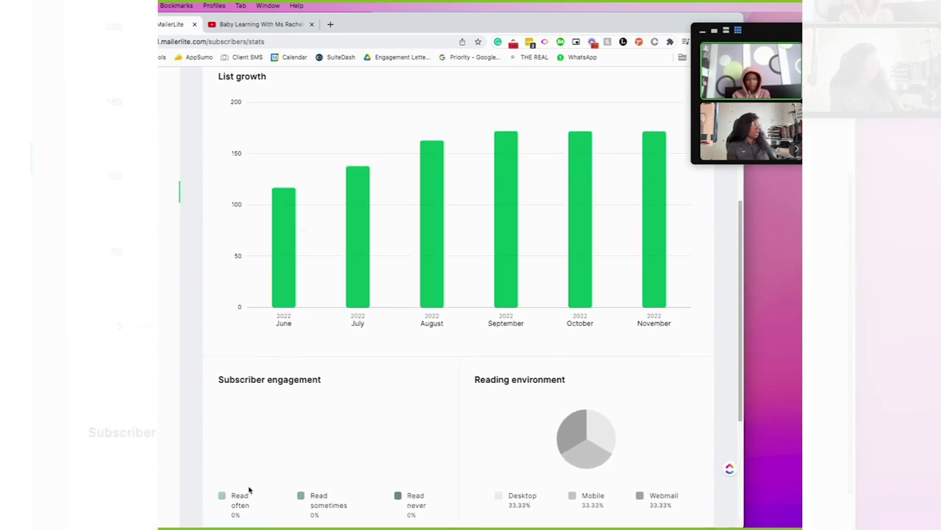
scroll(250, 488, up, 3)
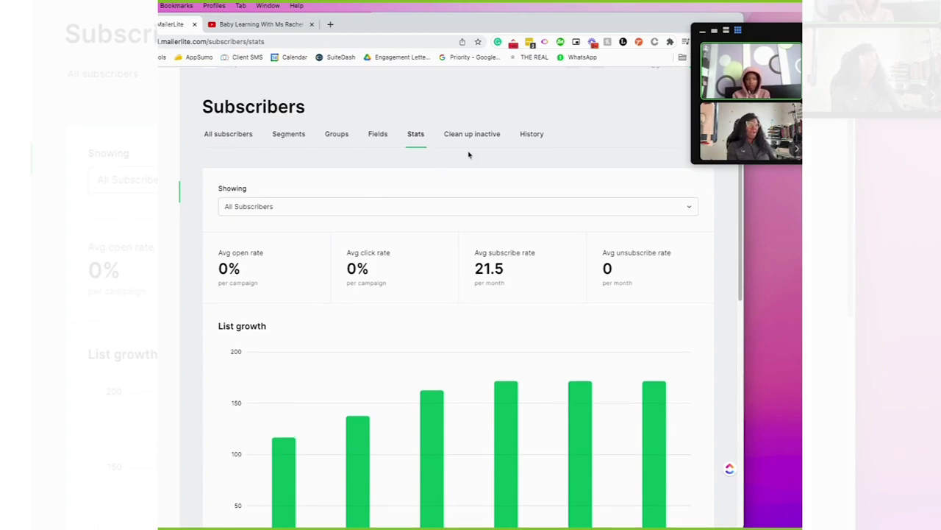
click(474, 137)
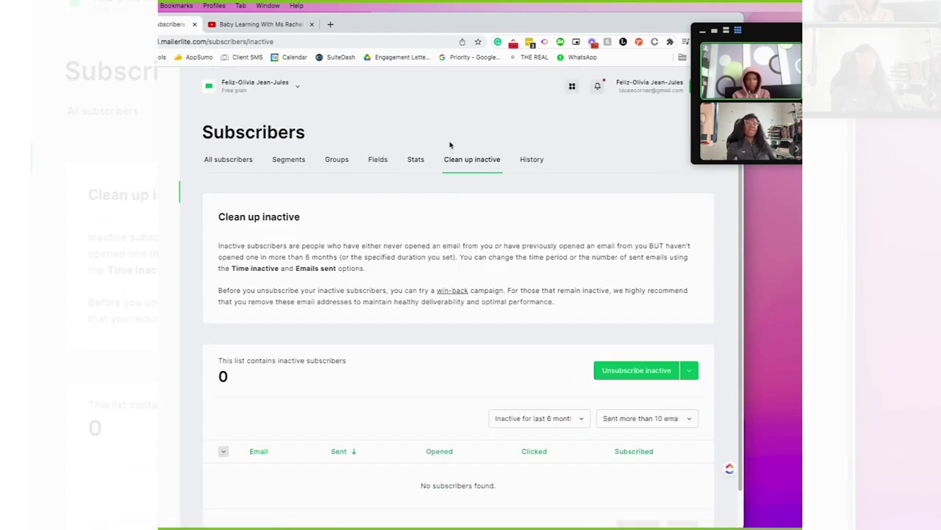
Filter inactive subscribers to 24 months of inactivity and sent up to 10 emails.
scroll(456, 218, down, 1)
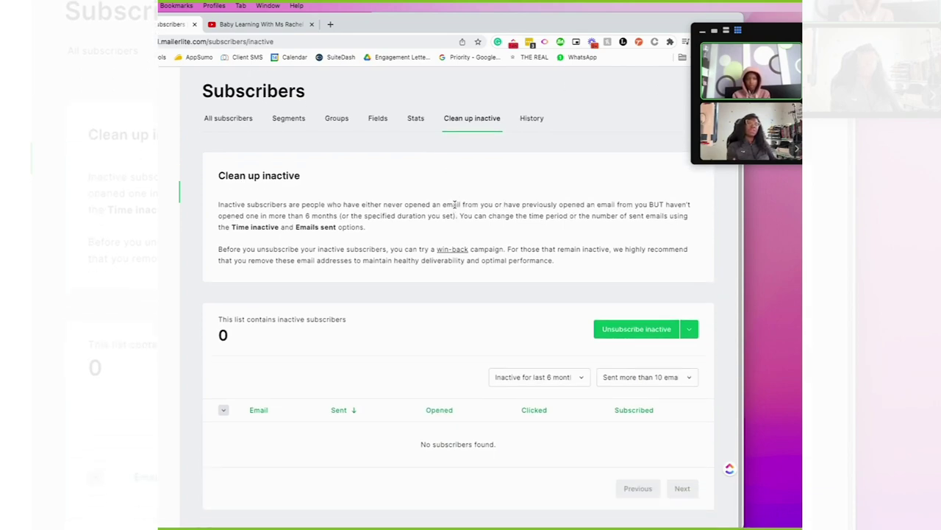
click(580, 376)
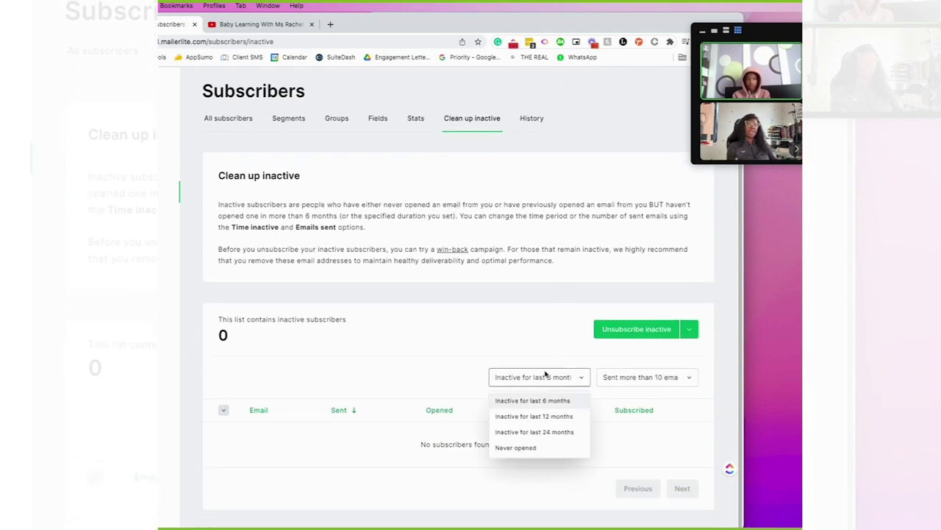
click(551, 446)
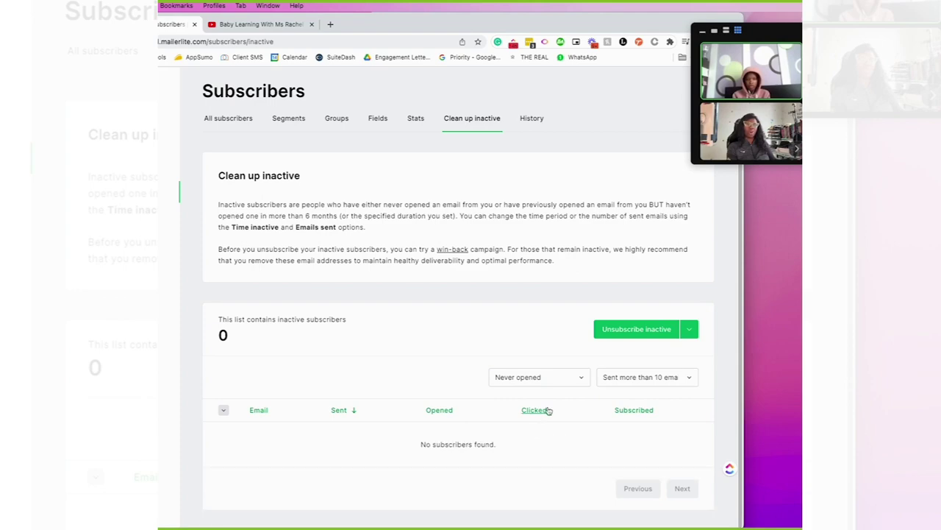
click(545, 382)
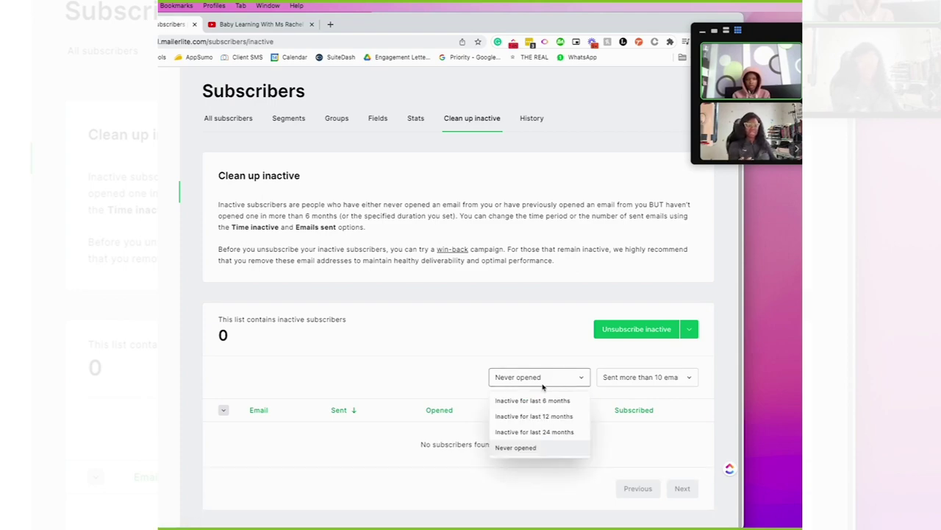
click(535, 433)
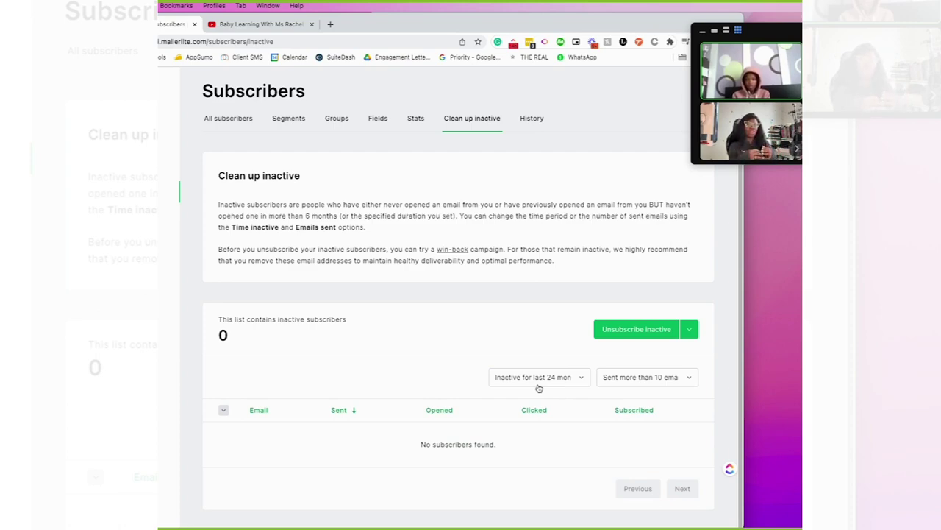
click(609, 378)
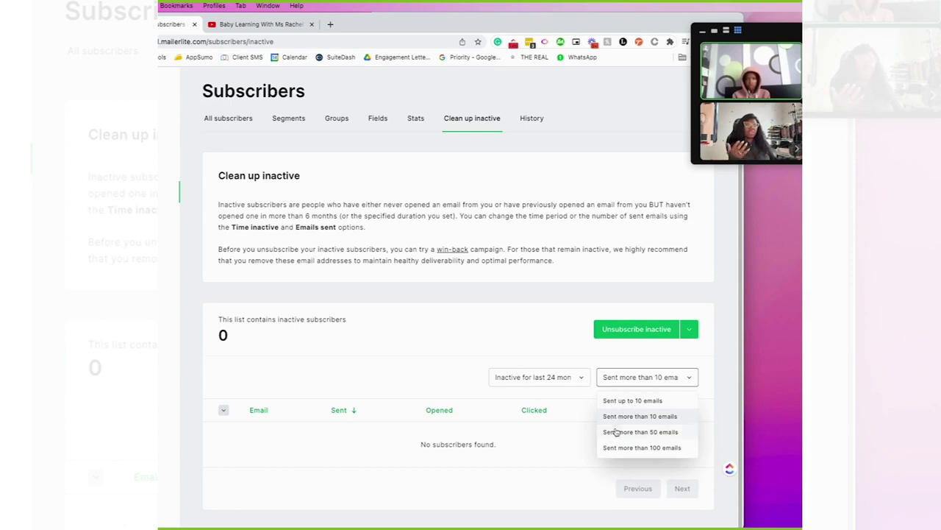
click(619, 400)
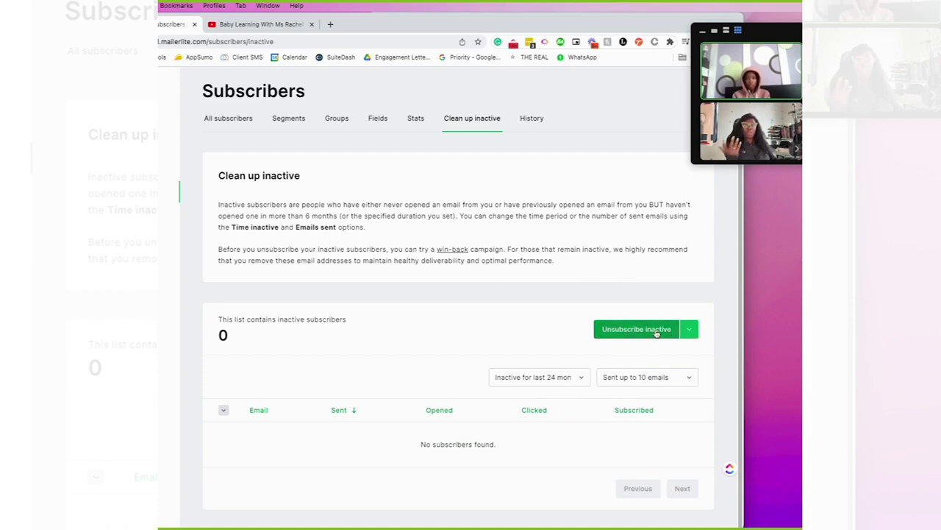
Check the extra options list, then view the import history showing 171 subscribers from CSV.
click(691, 330)
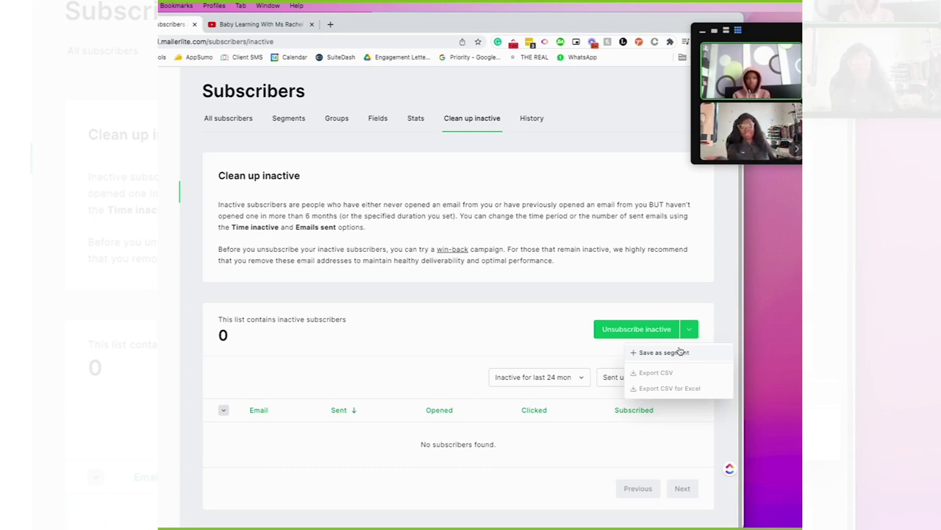
click(398, 344)
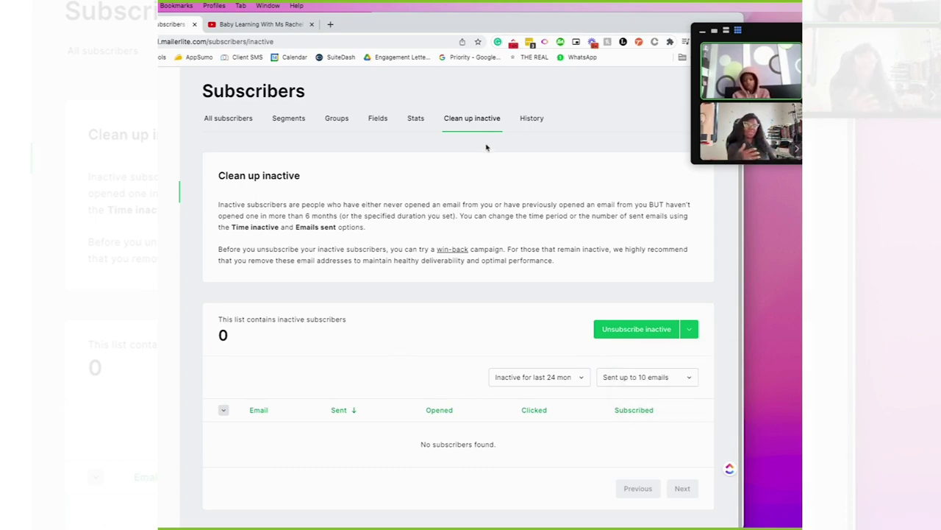
click(530, 119)
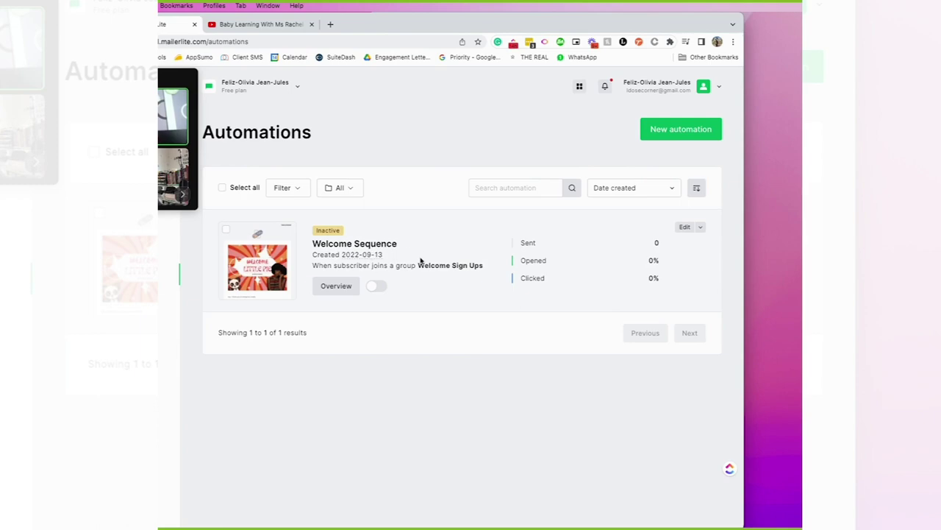
Start creating a new automation from the Automations list.
click(665, 130)
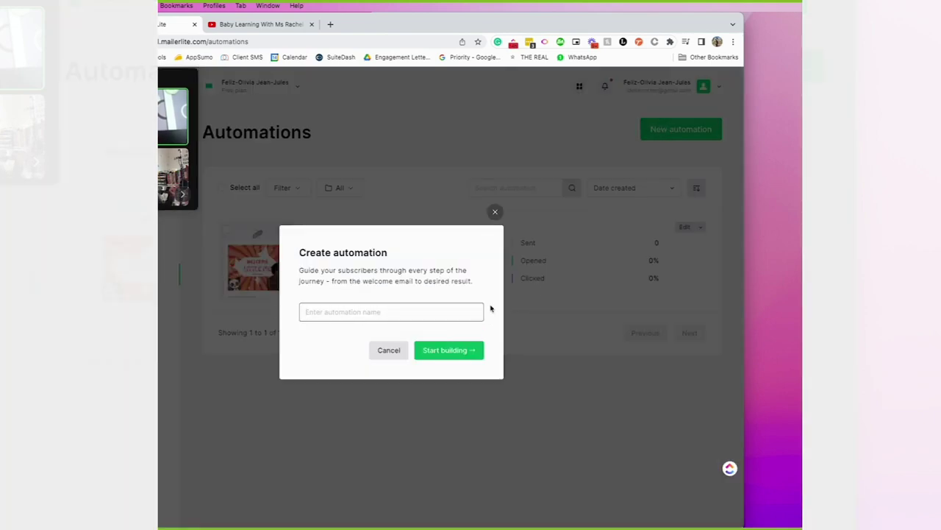
Name the new automation 'Test' and start building its workflow.
text(Test)
key(Return)
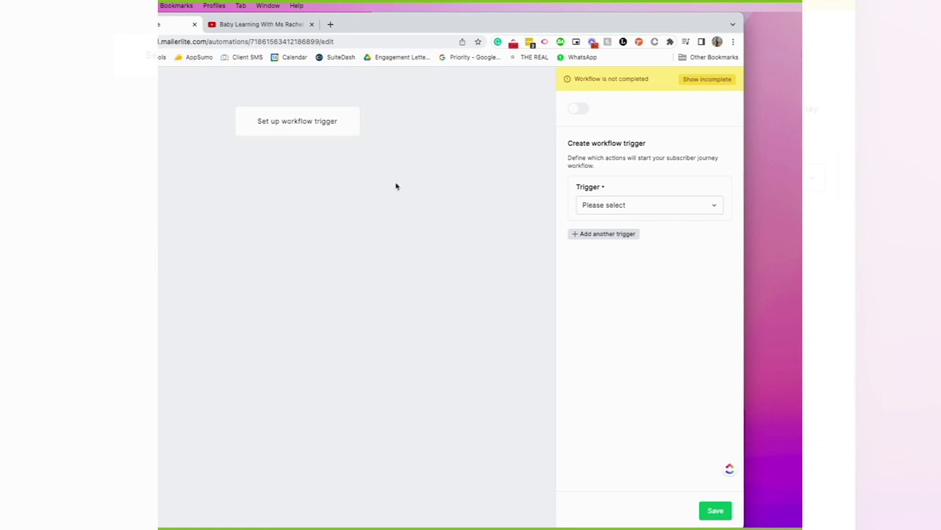
Browse the trigger types and group choices, briefly trying the exact-date trigger.
click(607, 200)
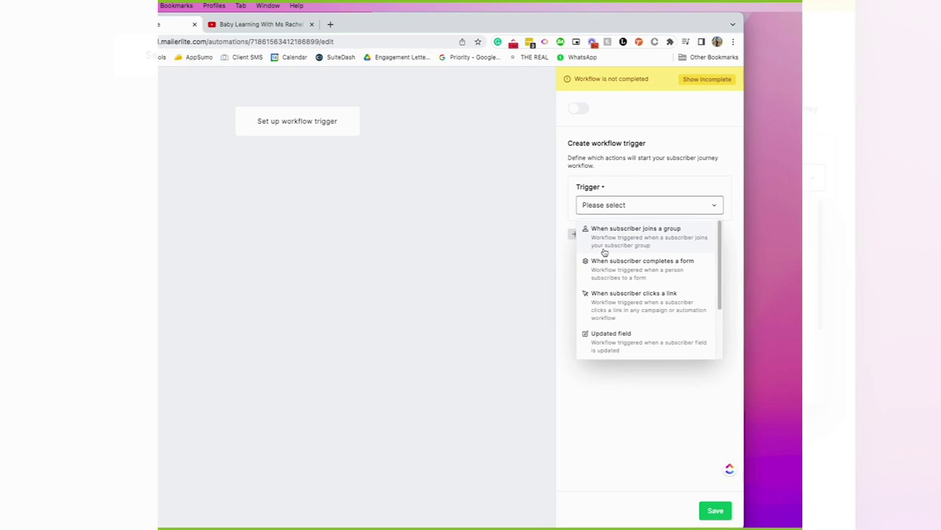
scroll(607, 280, down, 1)
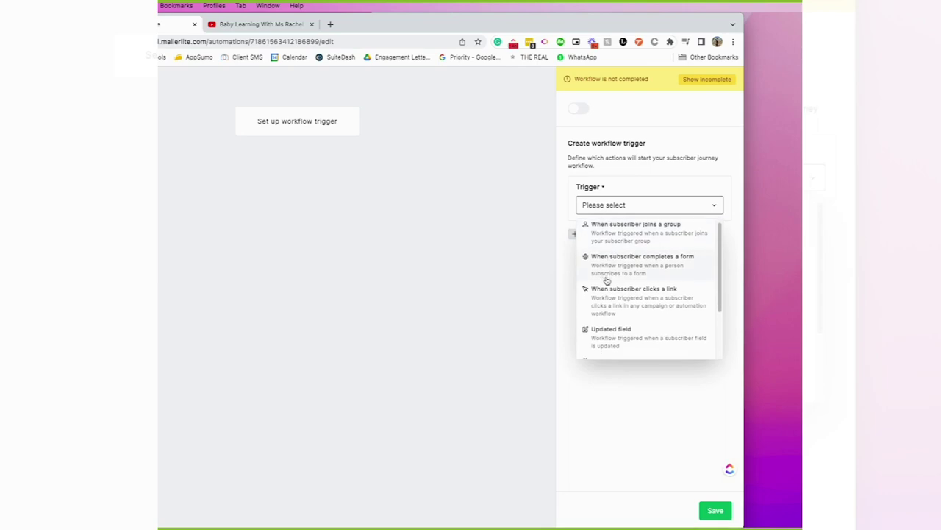
scroll(607, 281, down, 3)
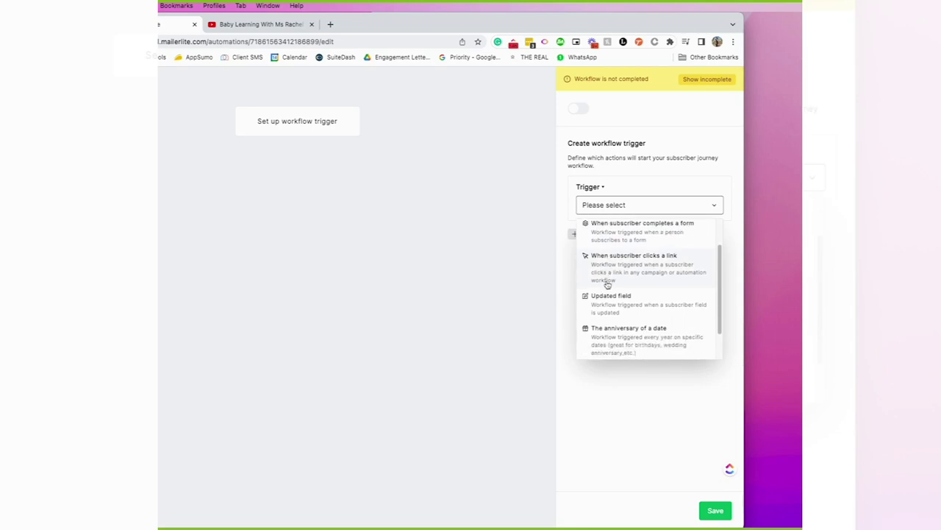
scroll(627, 287, down, 3)
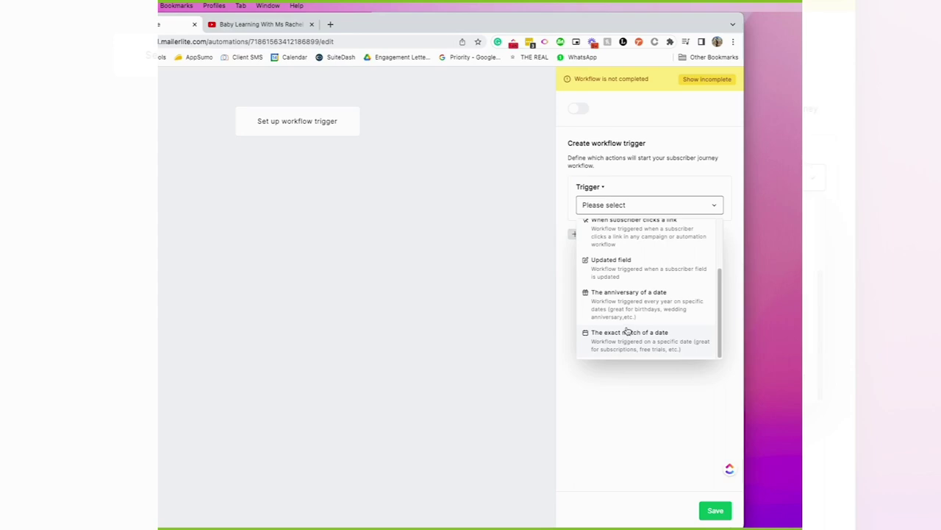
click(626, 331)
click(618, 246)
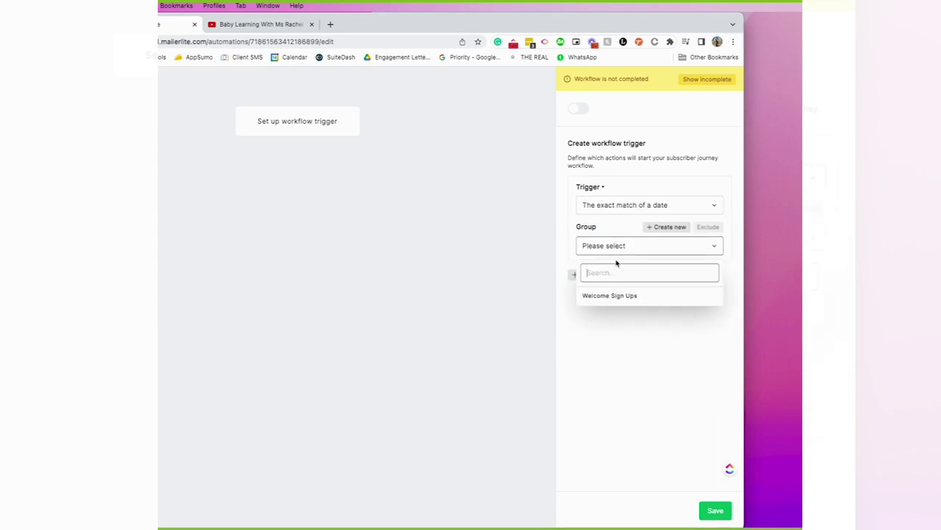
click(670, 228)
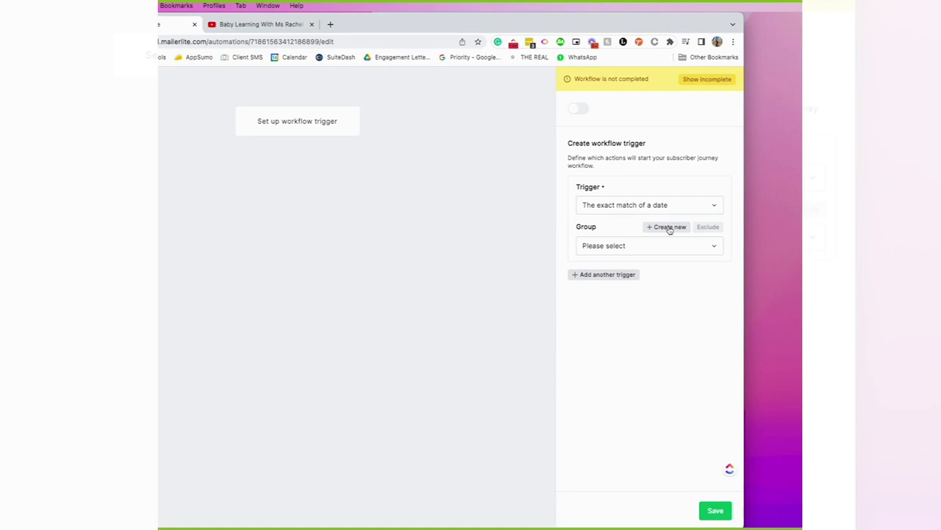
click(670, 229)
click(497, 215)
click(603, 211)
click(604, 201)
click(671, 210)
click(676, 200)
Set the trigger to 'When subscriber joins a group' with group Welcome Sign Ups and save.
click(664, 251)
click(647, 294)
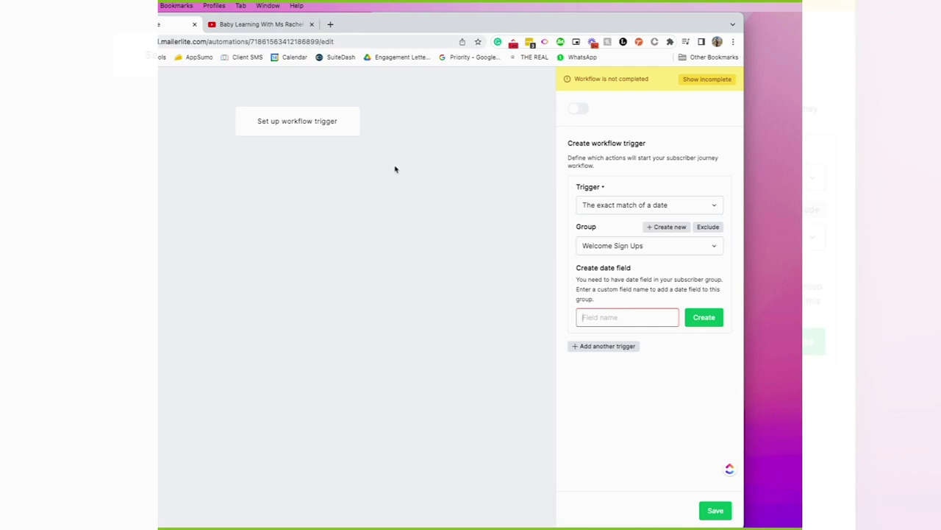
click(630, 204)
scroll(641, 246, up, 3)
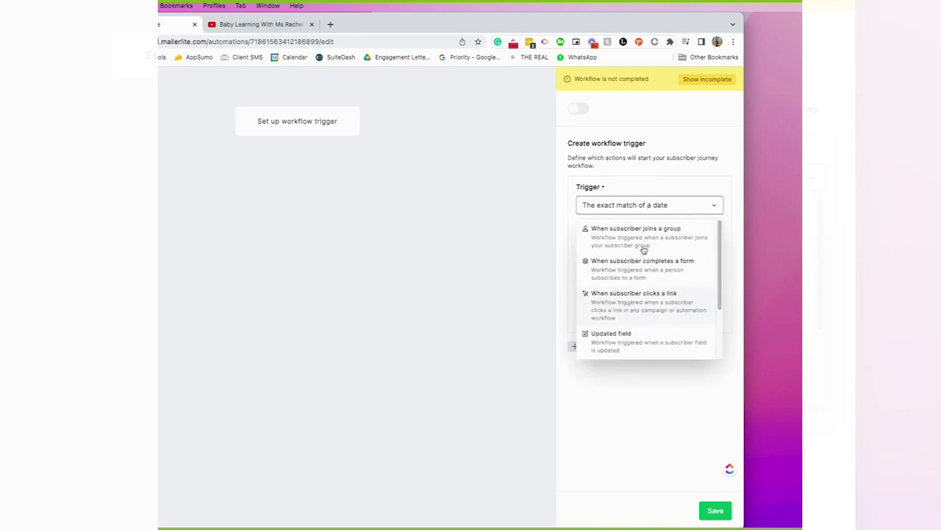
click(643, 249)
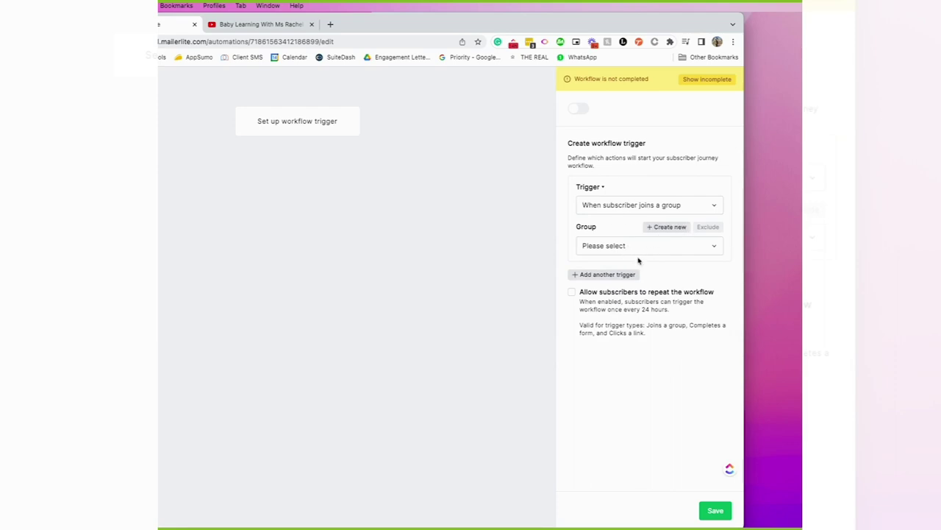
click(717, 509)
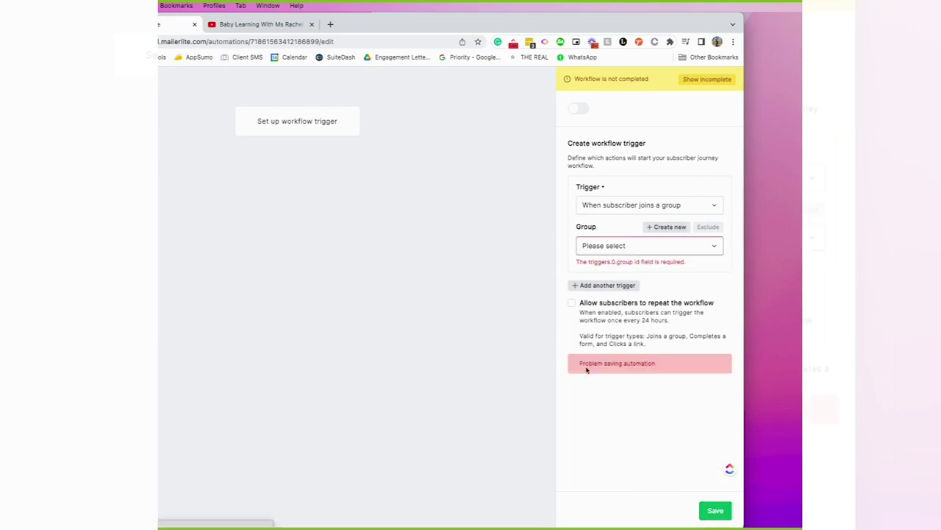
click(601, 246)
click(598, 294)
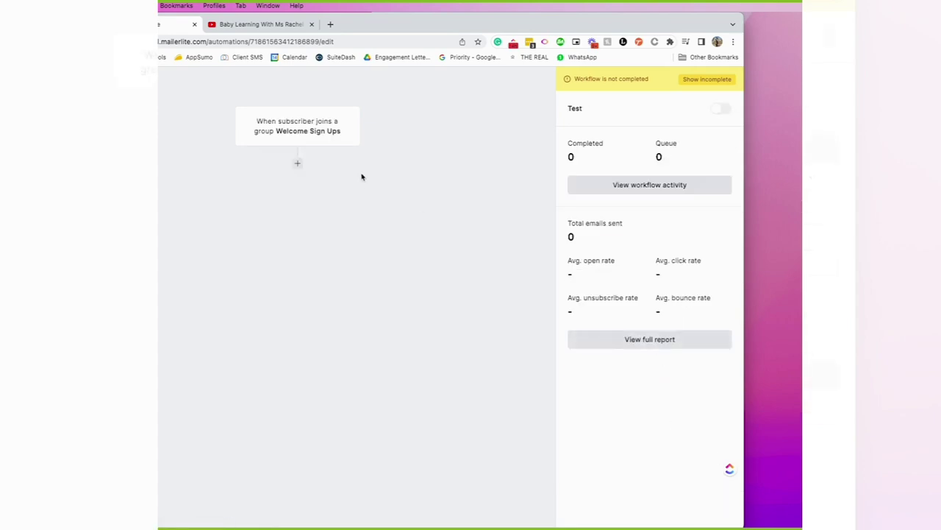
Add a delay step after the trigger, then delete it again.
click(297, 163)
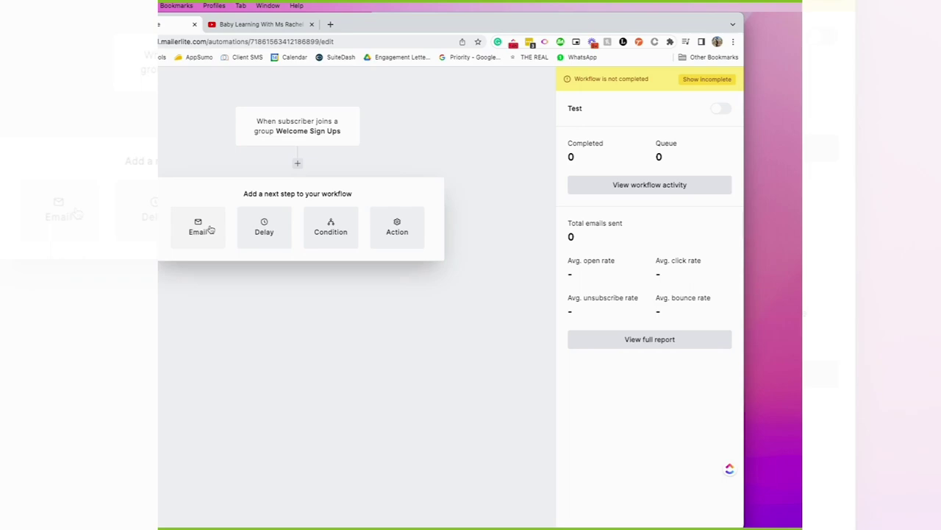
click(253, 239)
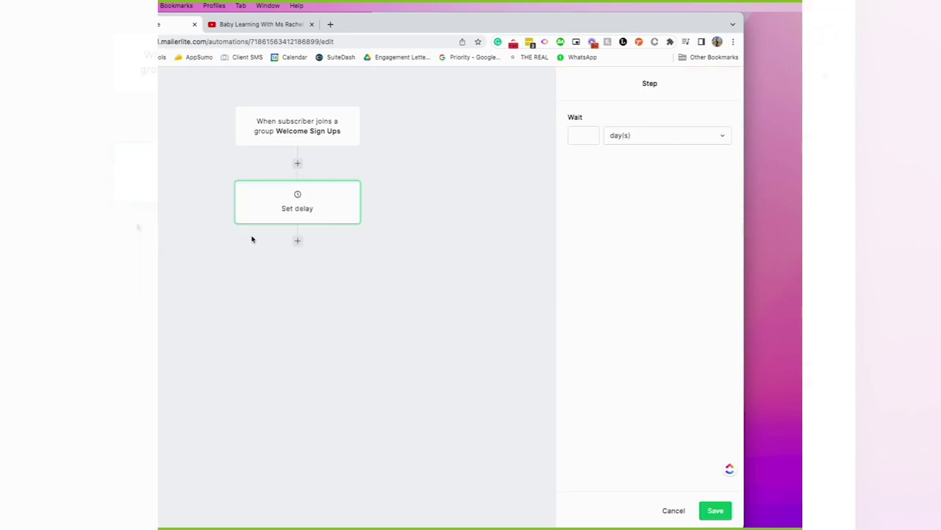
click(609, 143)
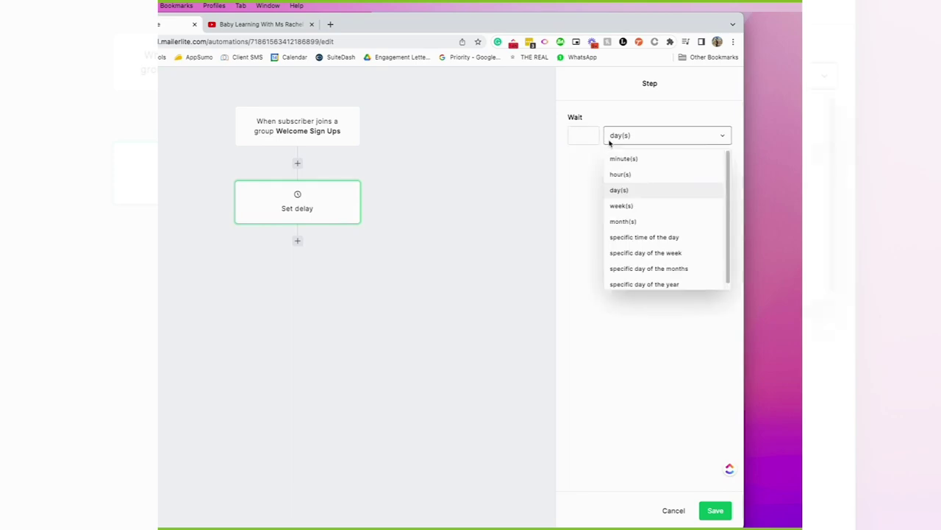
scroll(633, 184, down, 1)
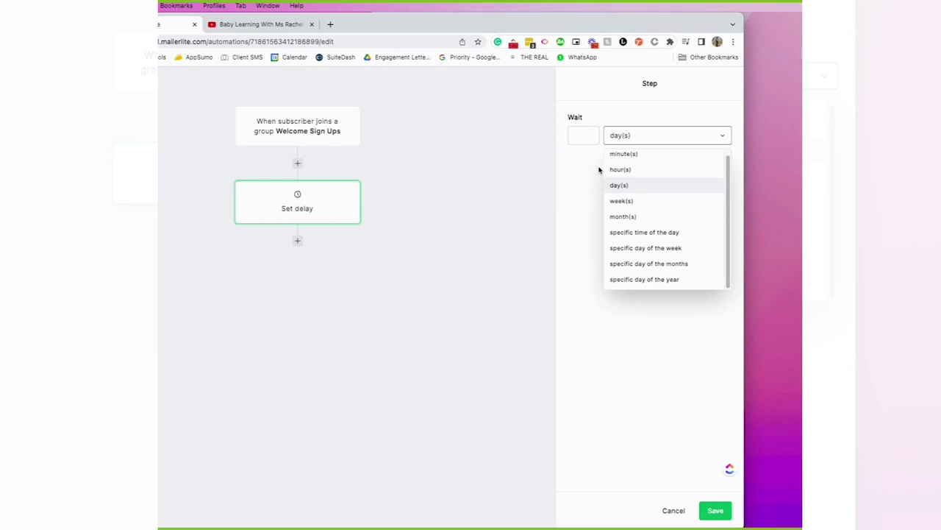
click(354, 210)
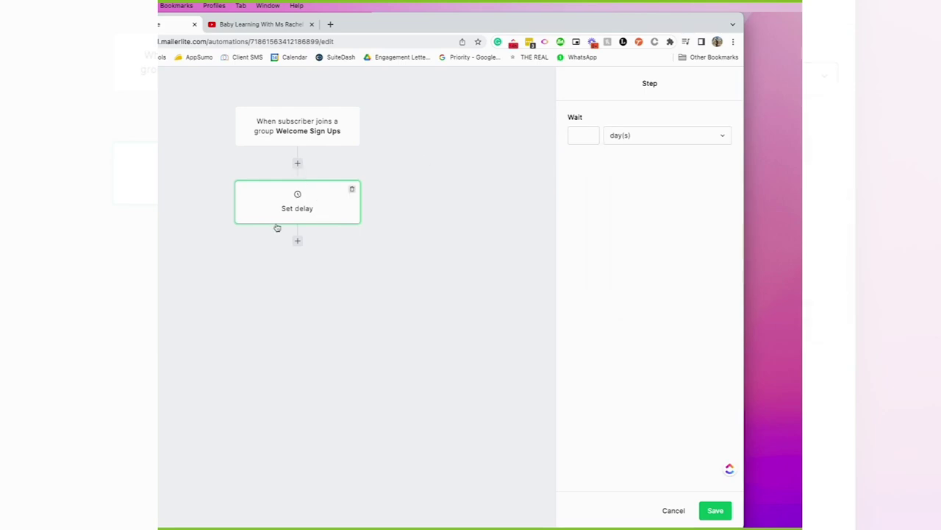
click(351, 189)
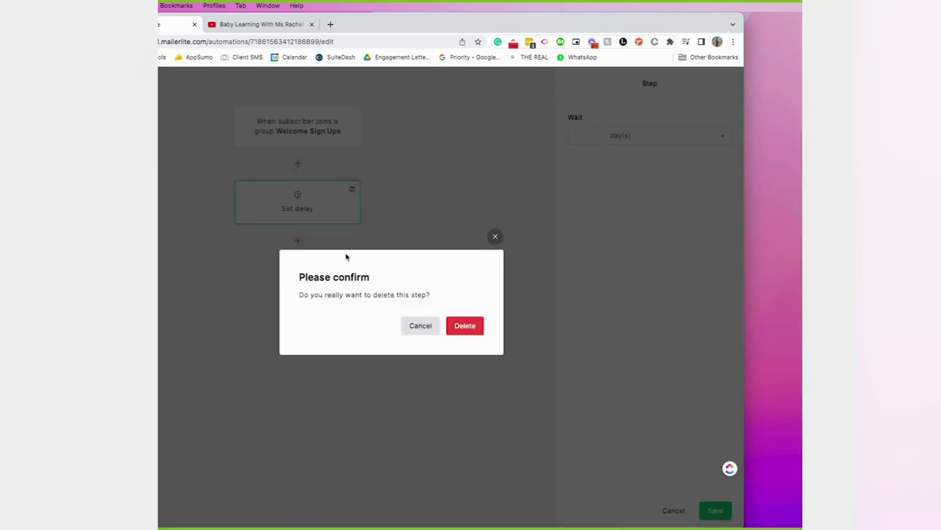
click(472, 326)
Add a condition step after the trigger and an action step on its yes branch.
click(298, 163)
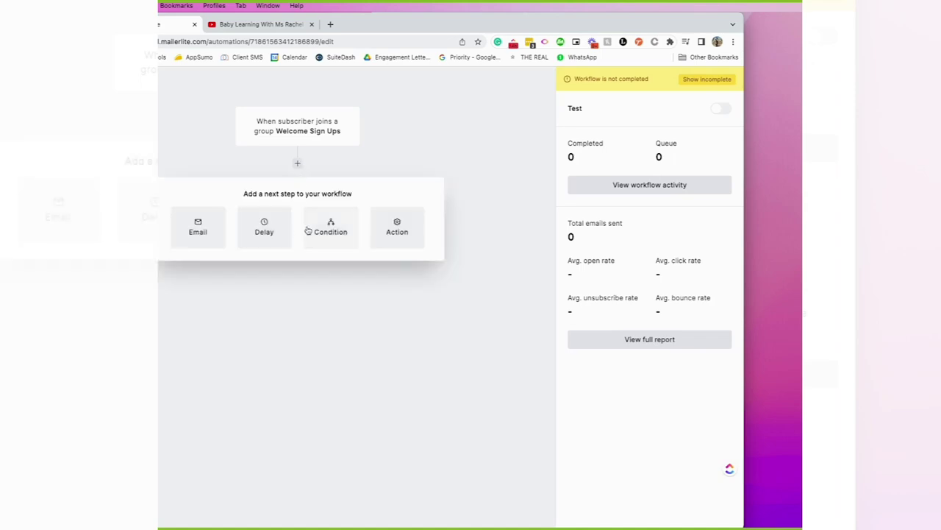
click(349, 231)
click(228, 279)
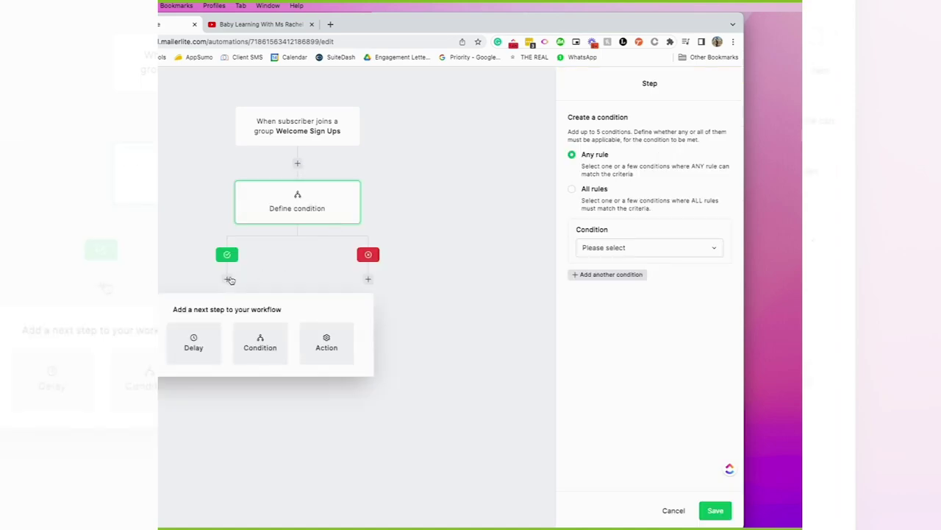
drag(174, 309, 282, 310)
click(198, 259)
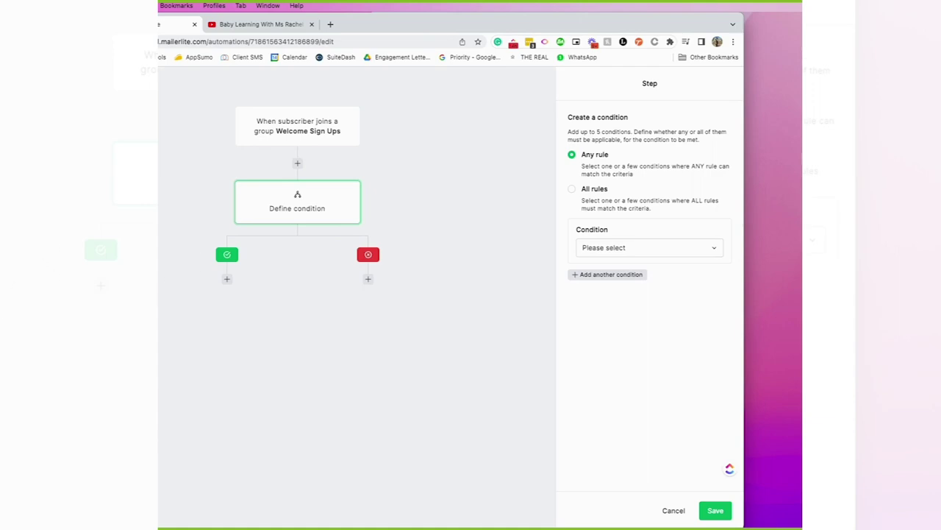
click(226, 279)
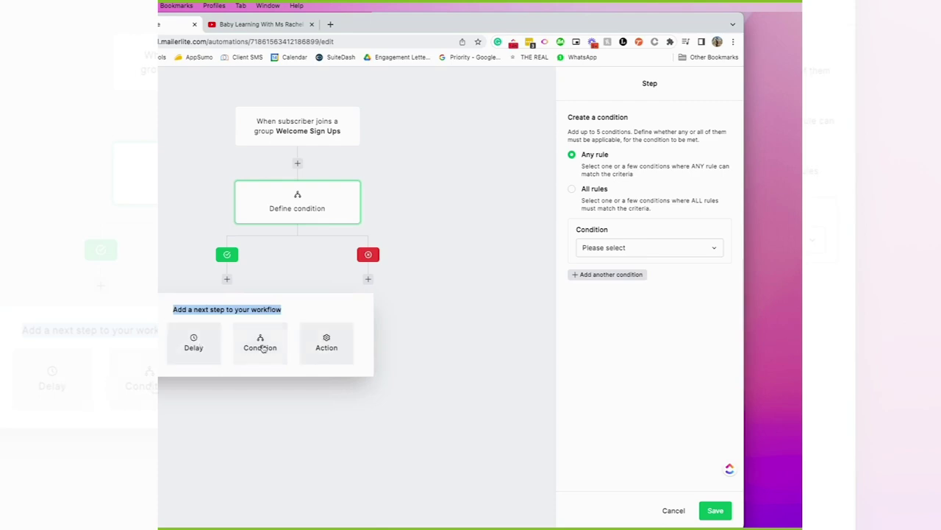
click(319, 343)
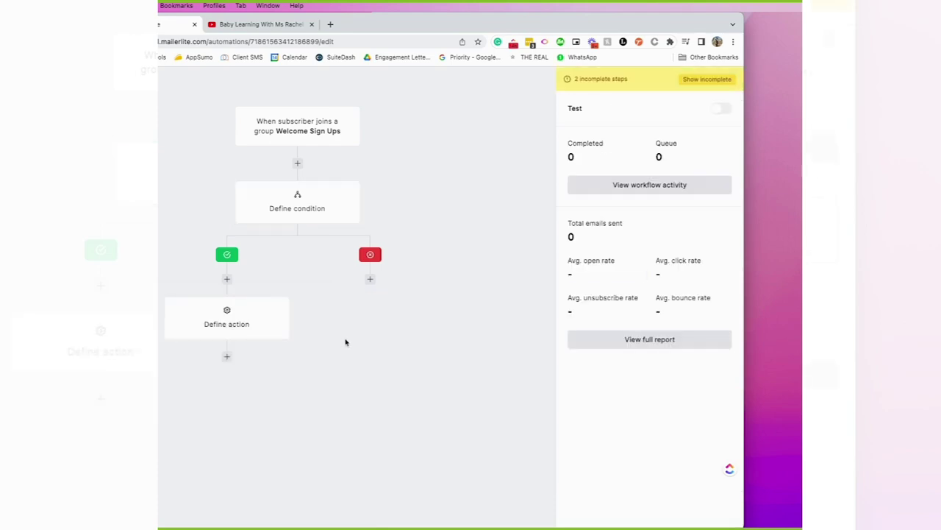
Inspect the action step's action list, leave it unset, and bring up step choices under the trigger.
click(227, 322)
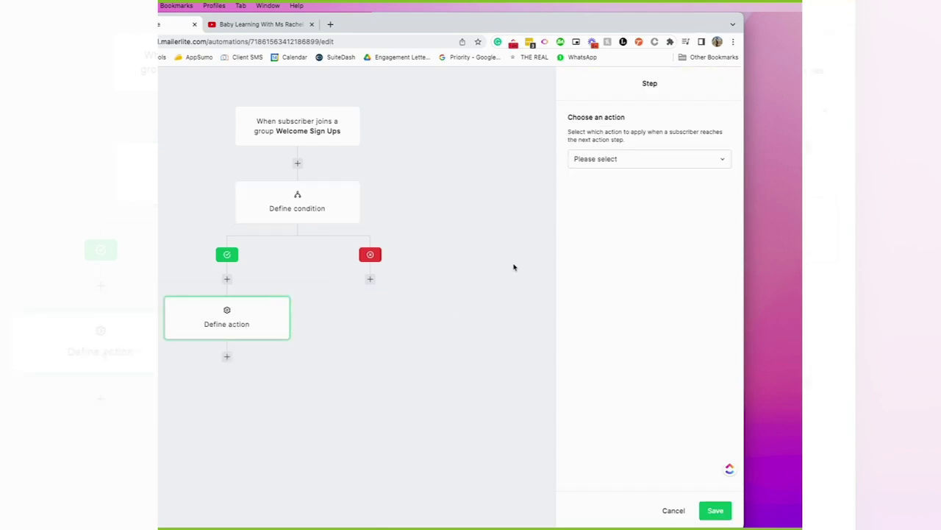
click(604, 156)
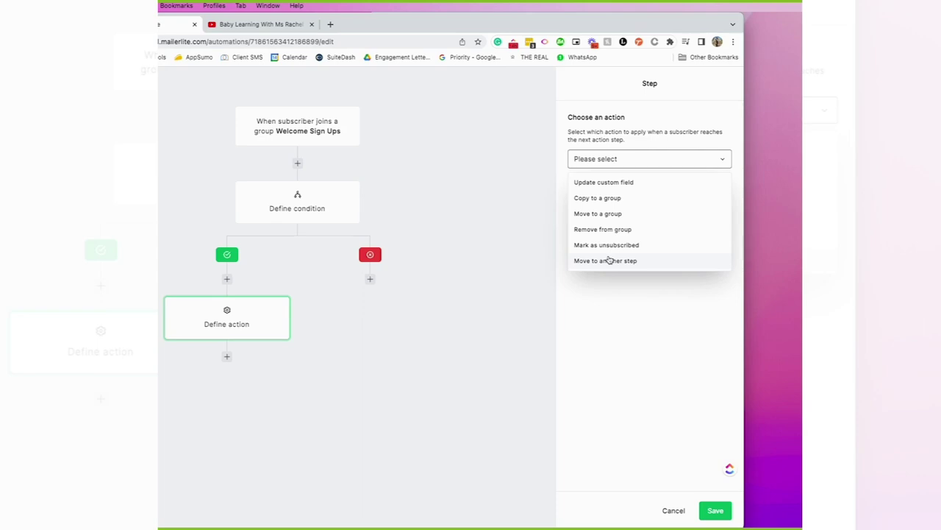
click(571, 295)
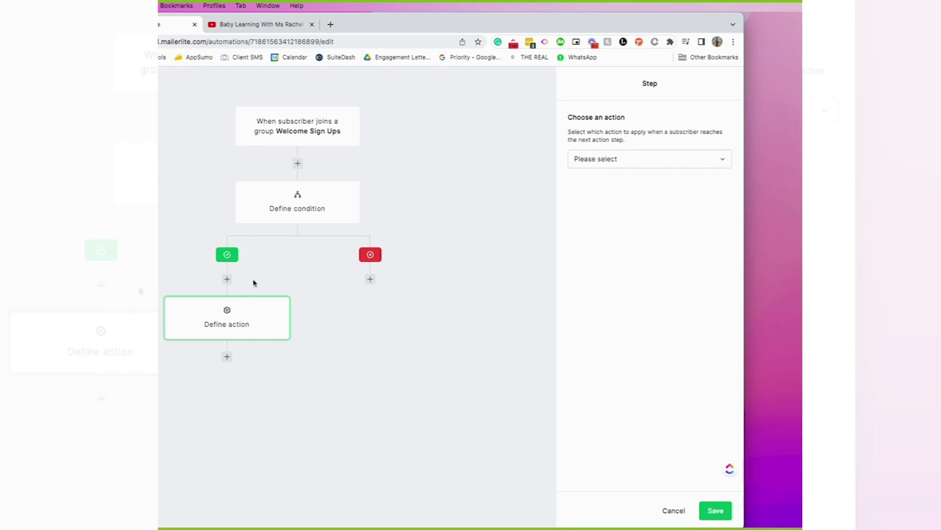
click(297, 162)
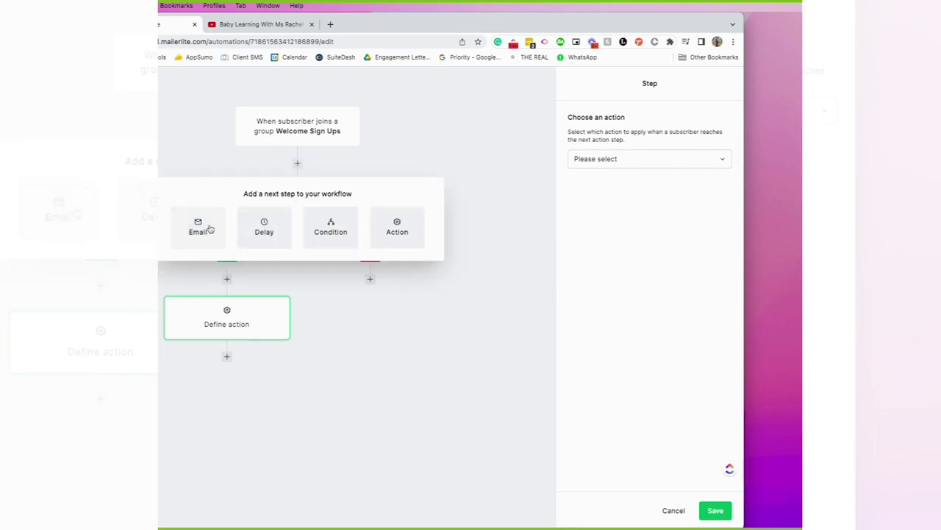
Insert an email step after the trigger and fill in its name.
click(209, 228)
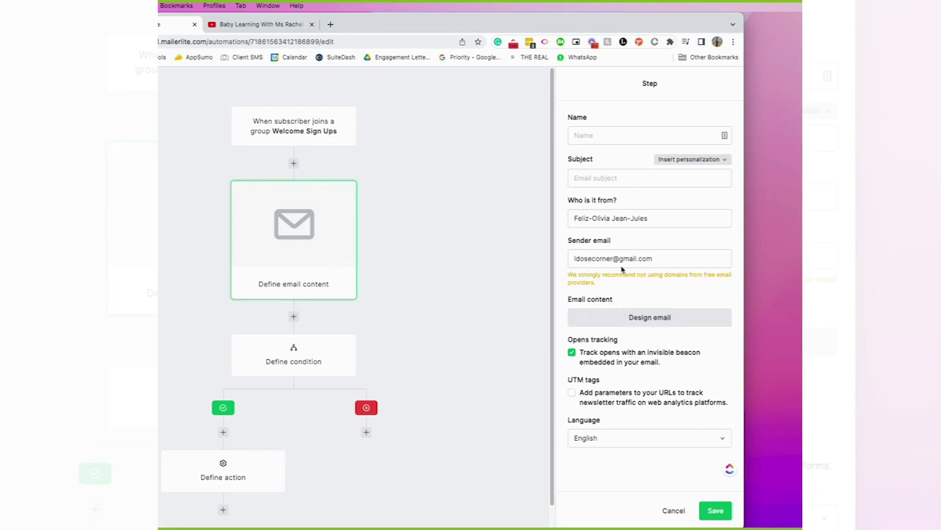
click(649, 137)
click(651, 156)
triple_click(650, 132)
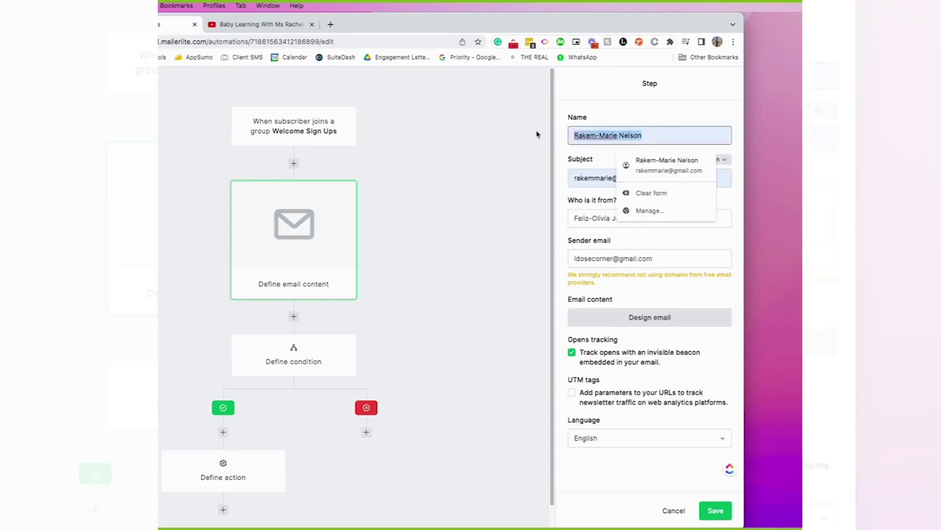
text(Marie)
key(Escape)
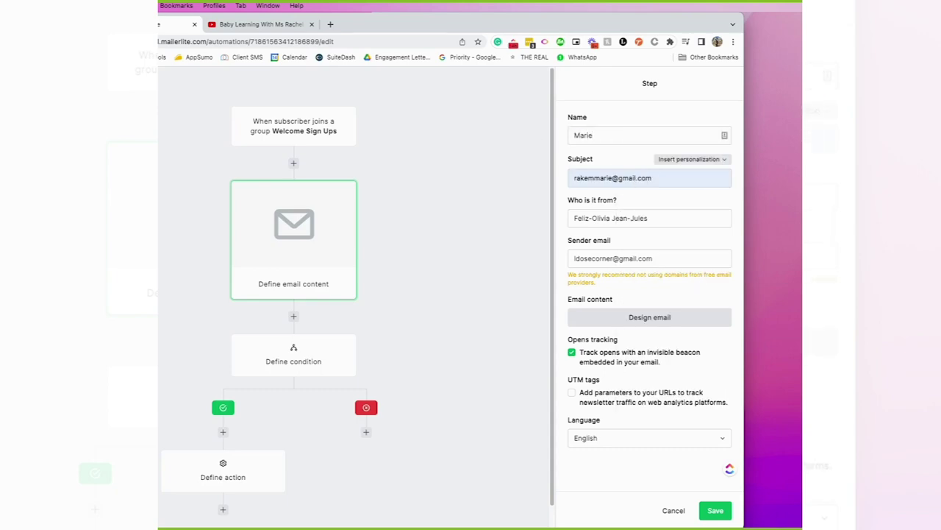
Replace the email subject with 'test' and move on to the sender field.
click(613, 178)
triple_click(615, 178)
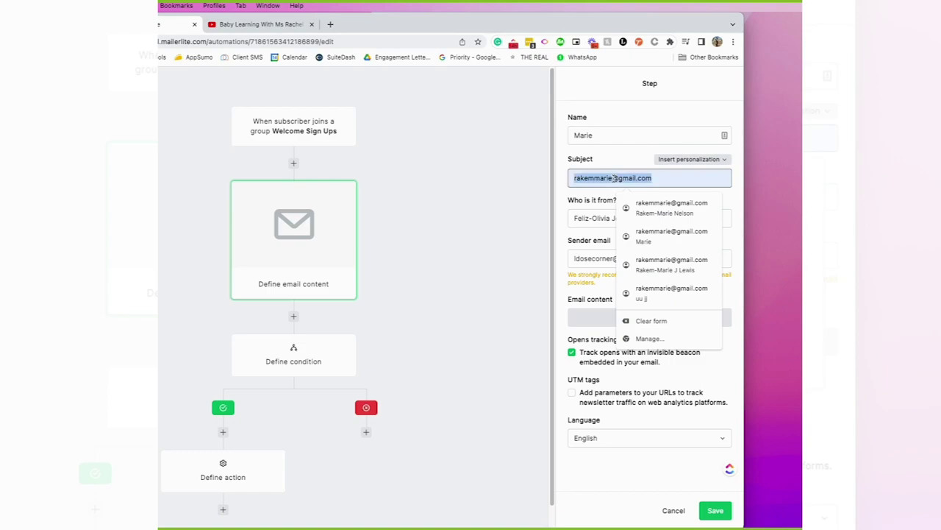
key(super+s)
text(t)
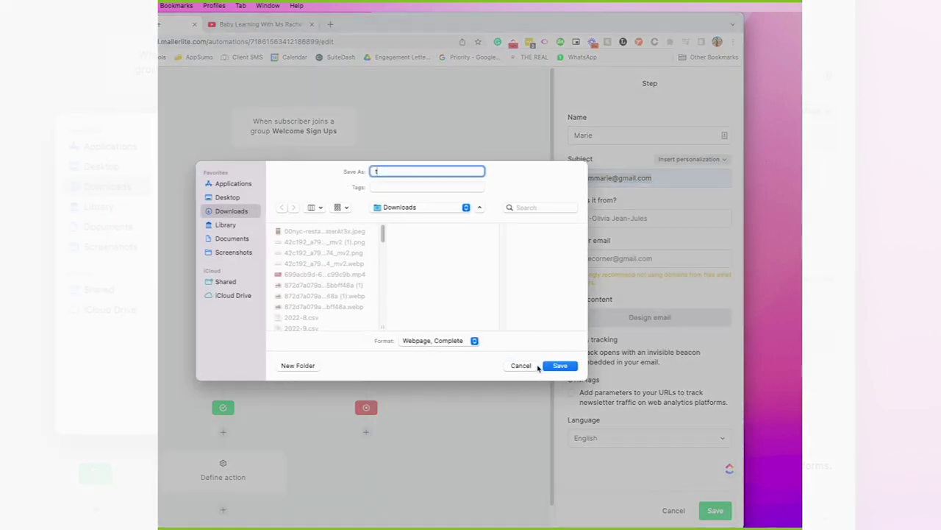
key(Escape)
text(test)
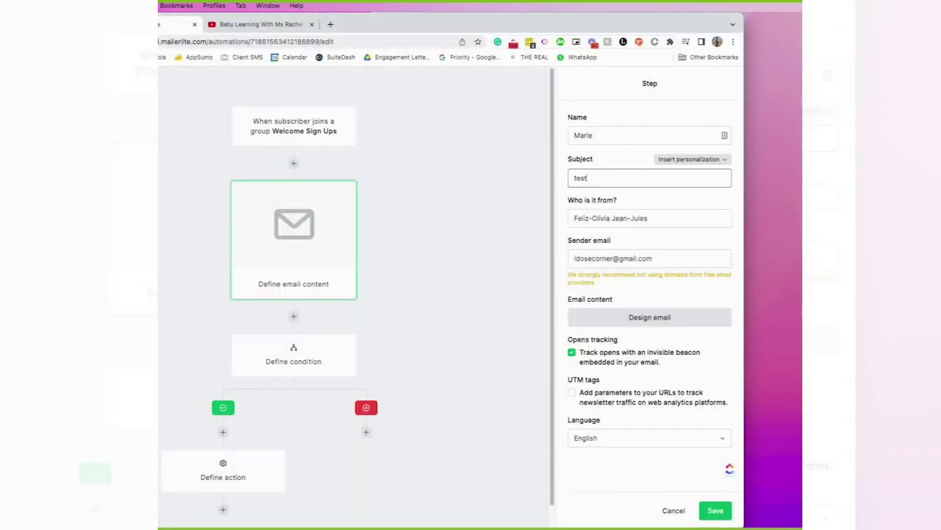
click(608, 218)
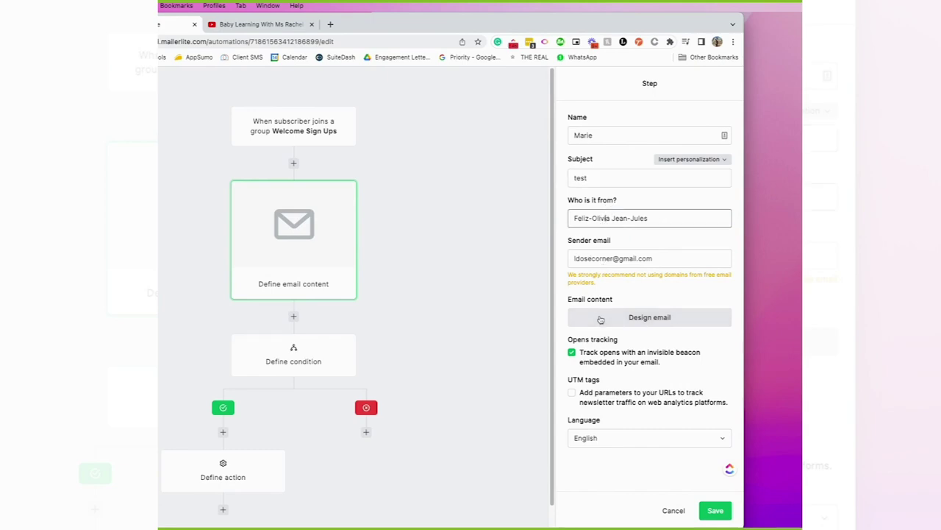
click(564, 295)
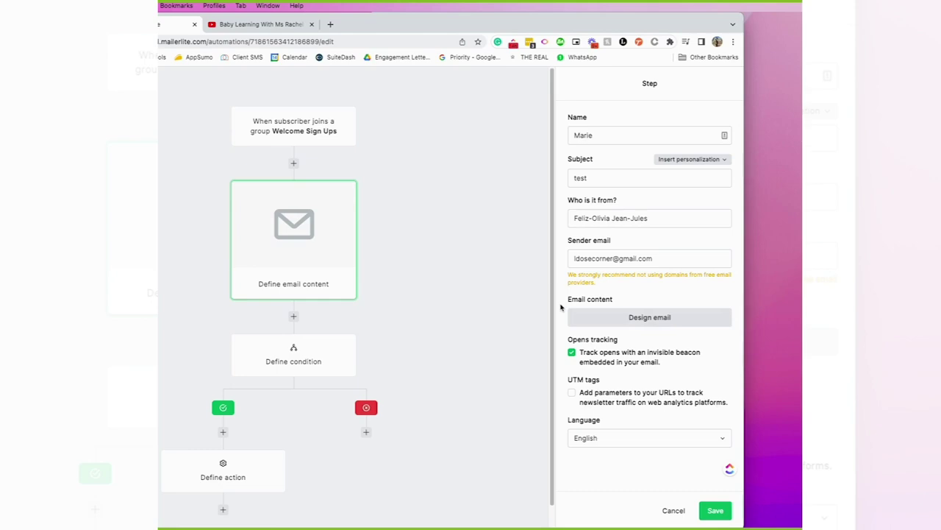
Load the Little Pies welcome design into the email, check its preview, and finish editing.
click(563, 309)
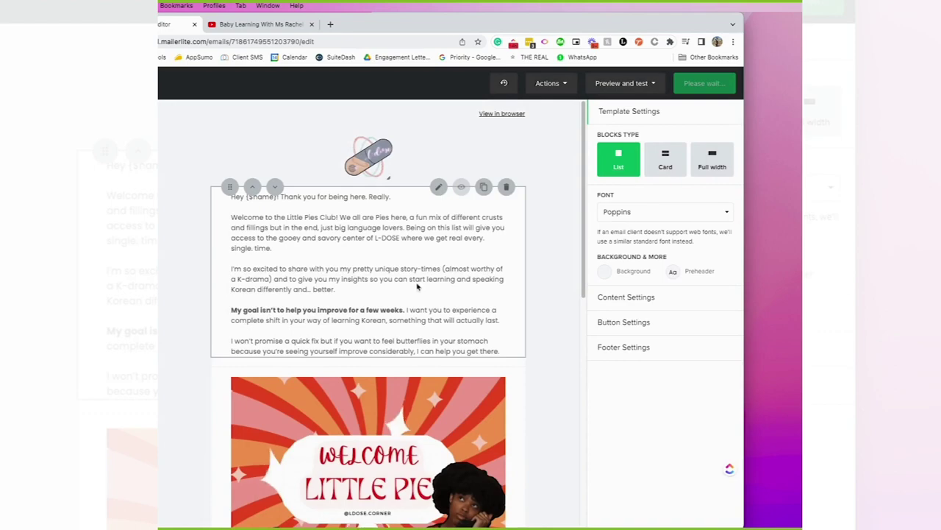
scroll(426, 239, down, 2)
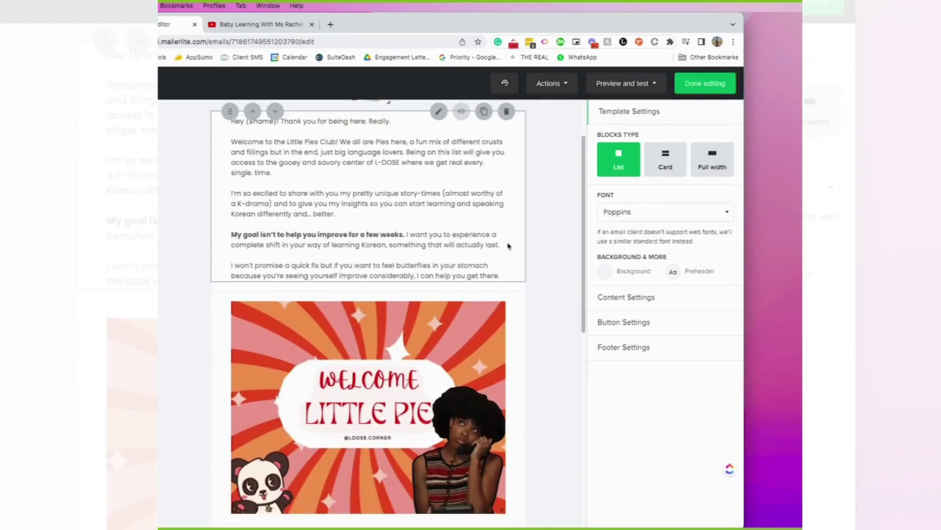
click(638, 84)
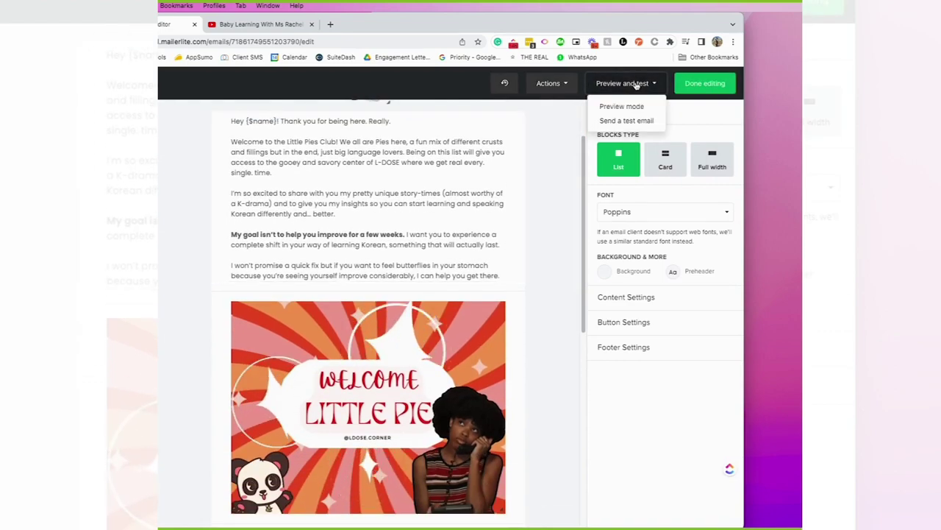
click(699, 87)
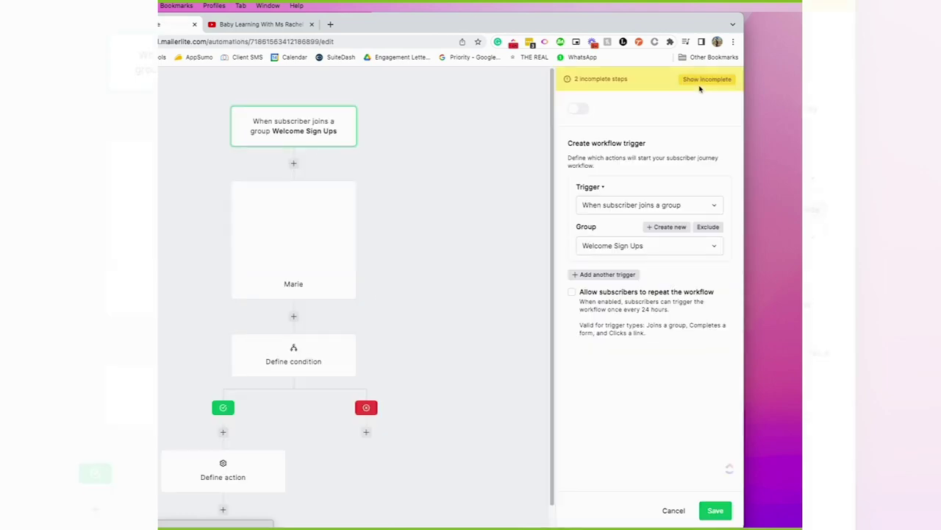
Bring up the 'Add a next step' choices below the welcome email step.
mouse_move(272, 235)
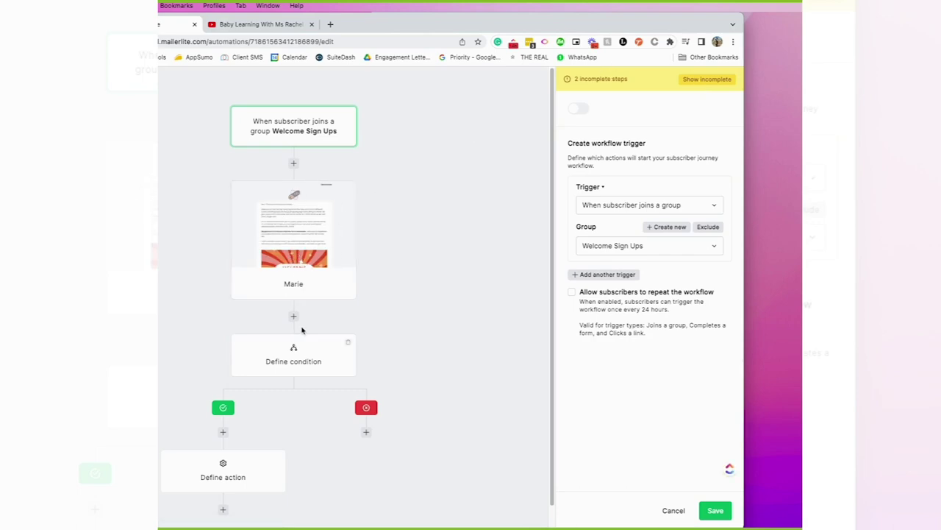
click(294, 317)
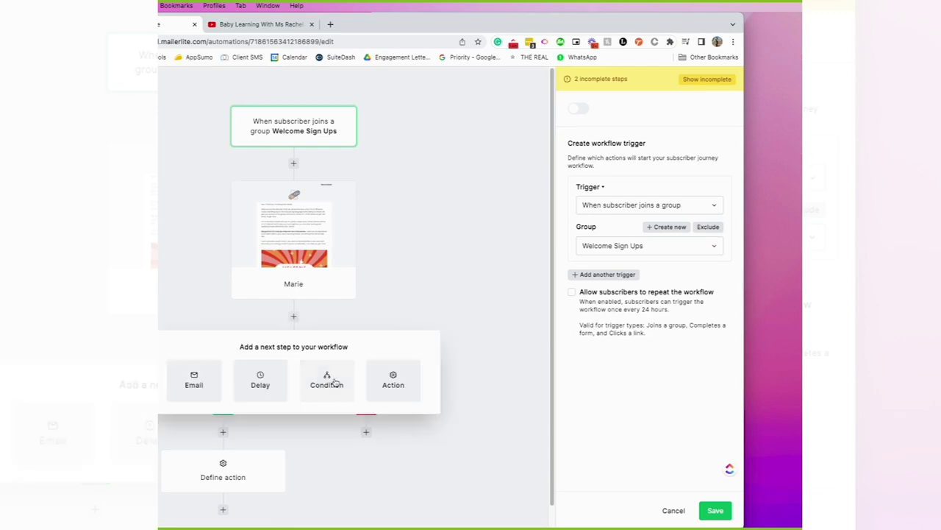